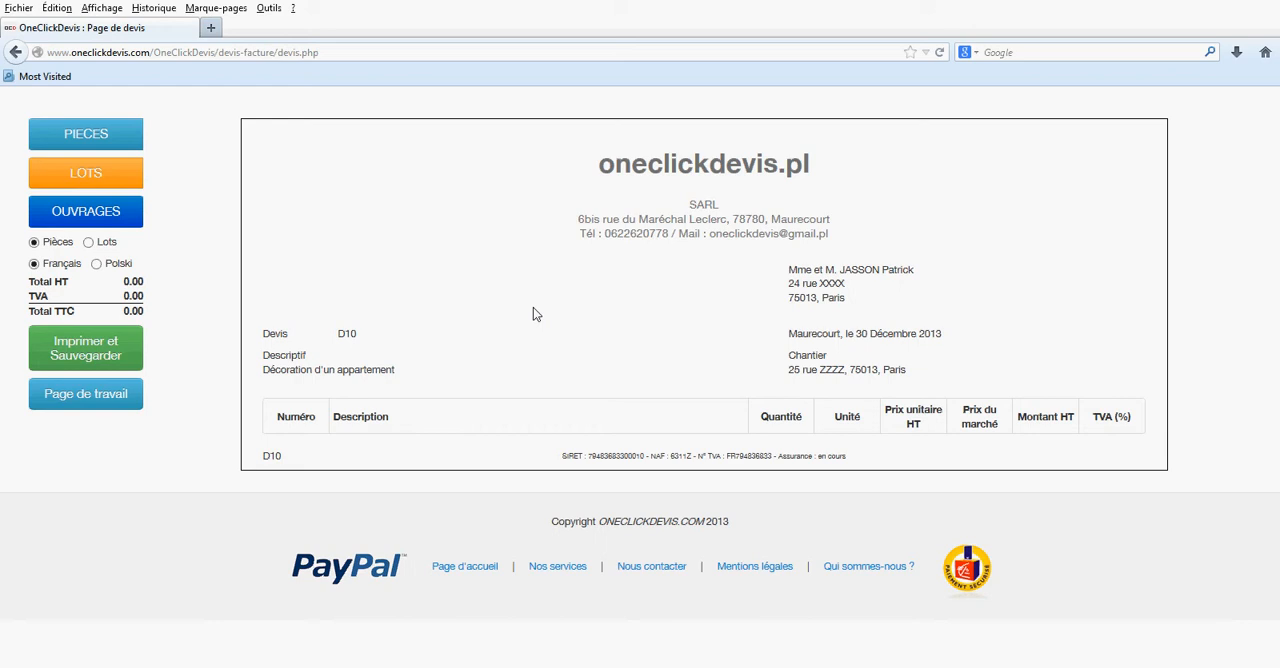
- Add the room CUISINE to the quote and the work lot CARRELAGE under it
{"action": "left_click", "coordinate": [60, 130]}
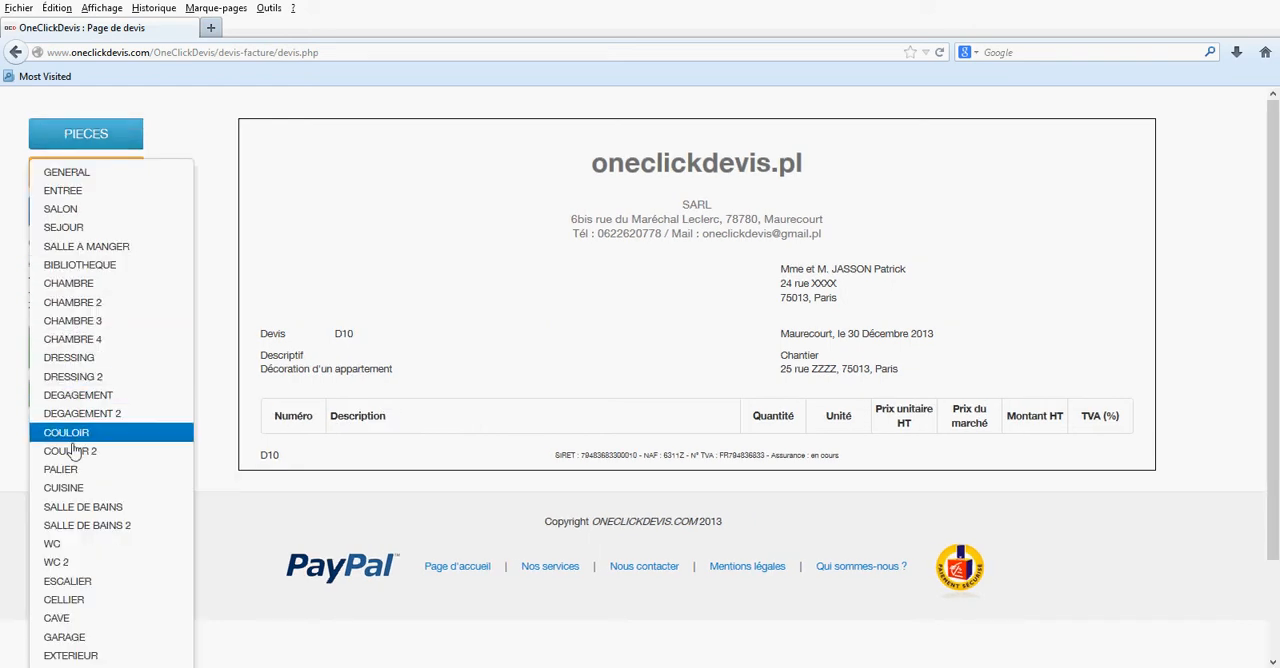
{"action": "left_click", "coordinate": [72, 488]}
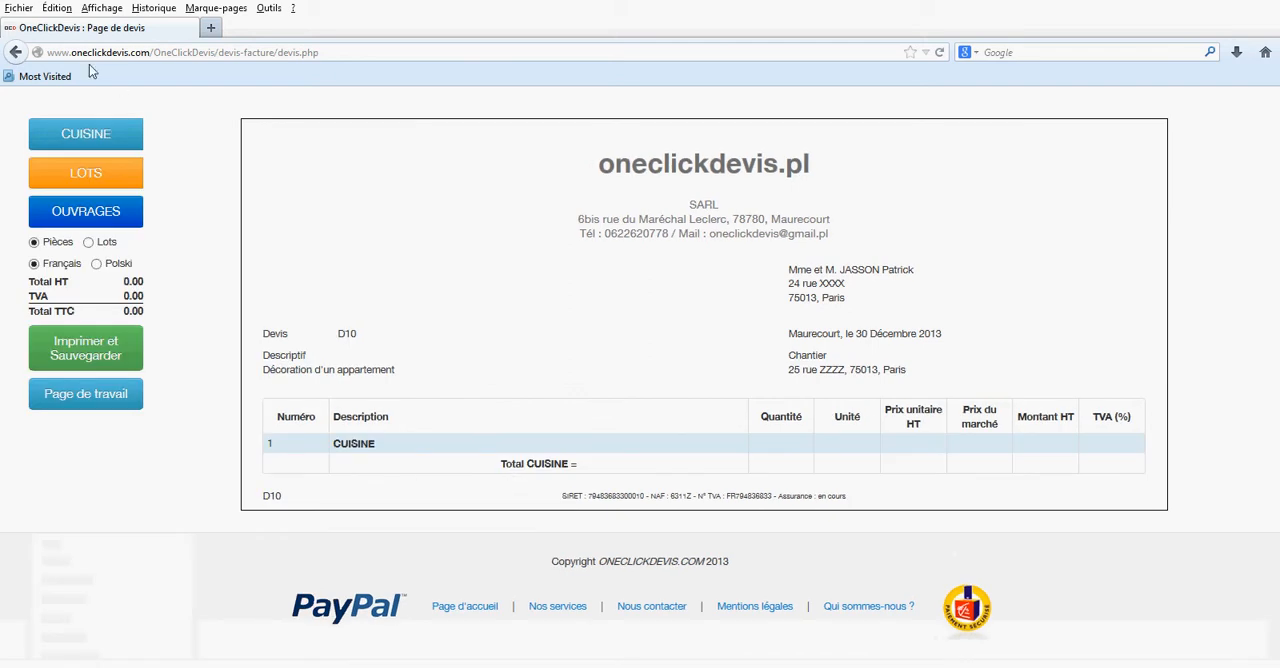
{"action": "left_click", "coordinate": [100, 176]}
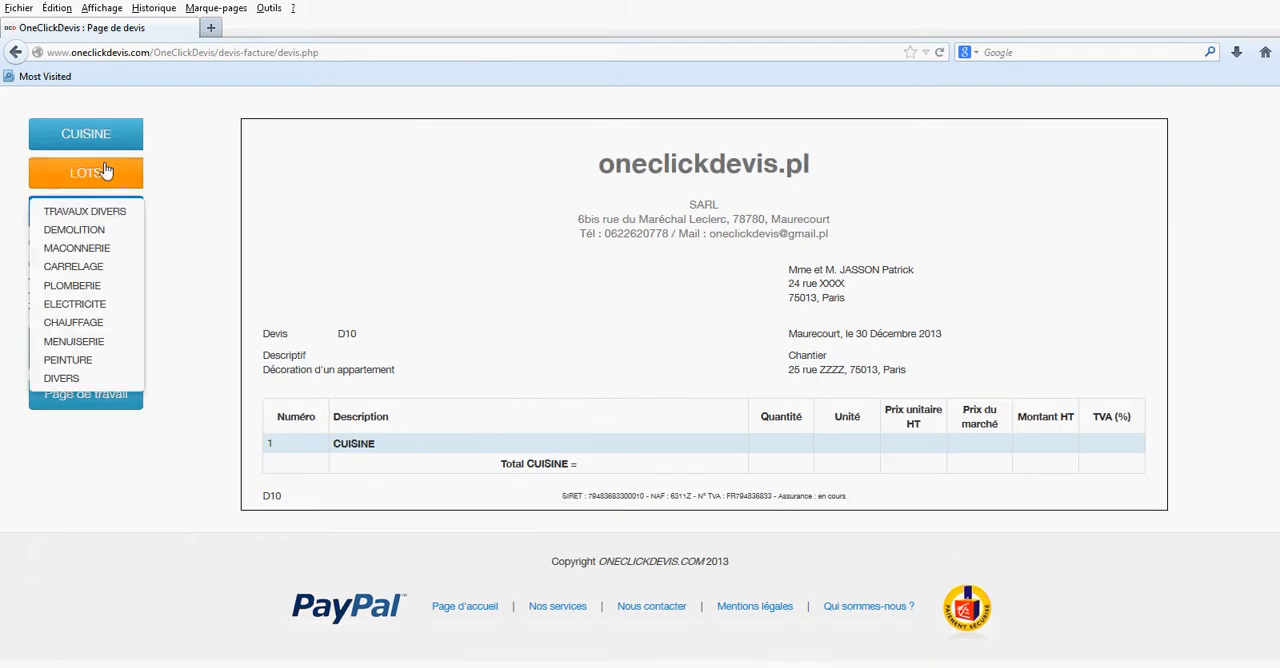
{"action": "left_click", "coordinate": [80, 267]}
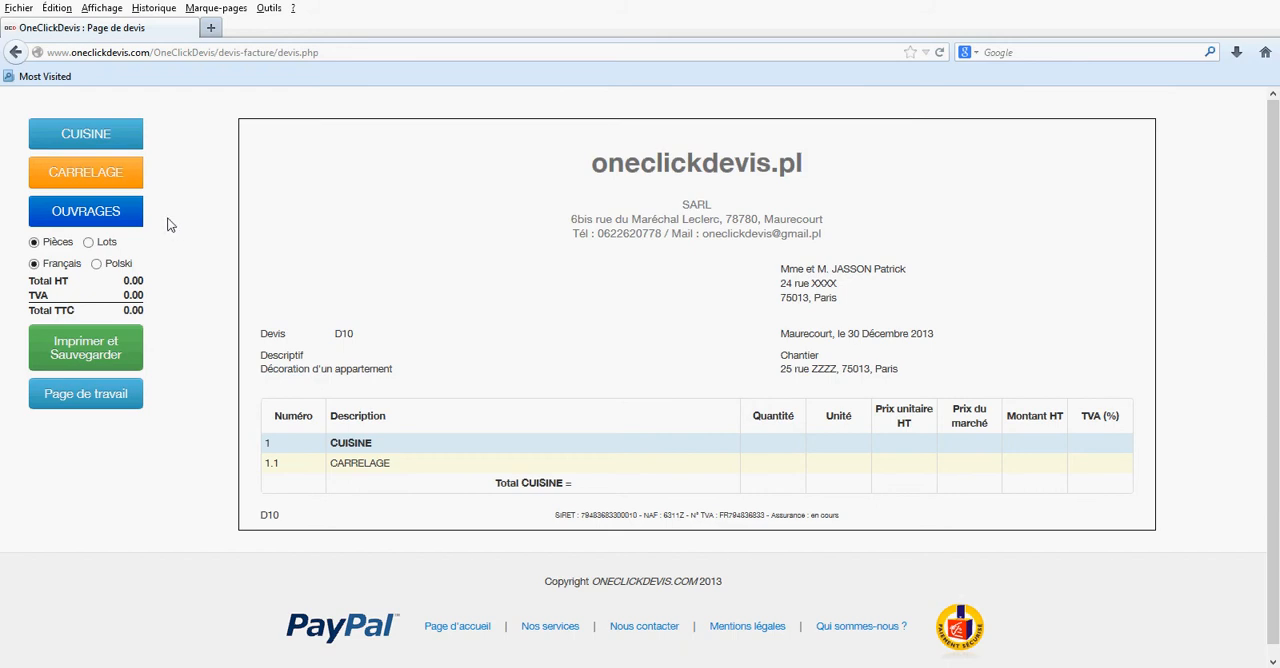
- Add the demolition work "Dépose de carrelage collé au sol" to the tiling lot with a quantity of 12
{"action": "mouse_move", "coordinate": [127, 219]}
{"action": "mouse_move", "coordinate": [115, 242]}
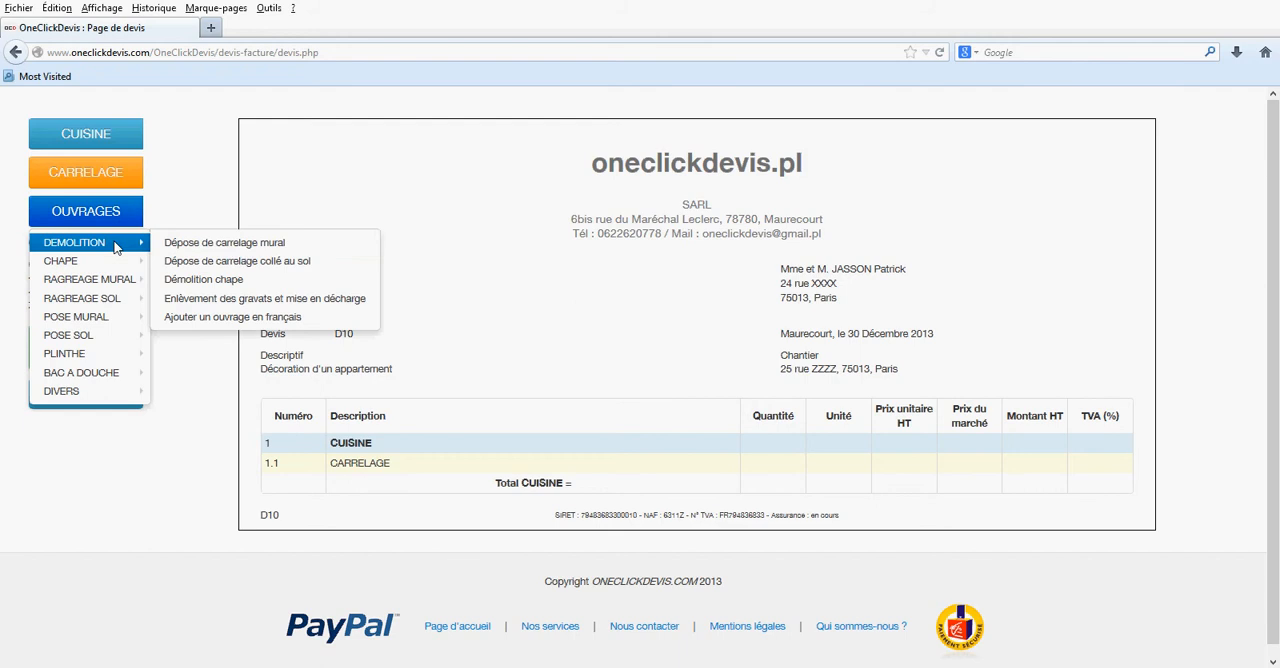
{"action": "left_click", "coordinate": [296, 268]}
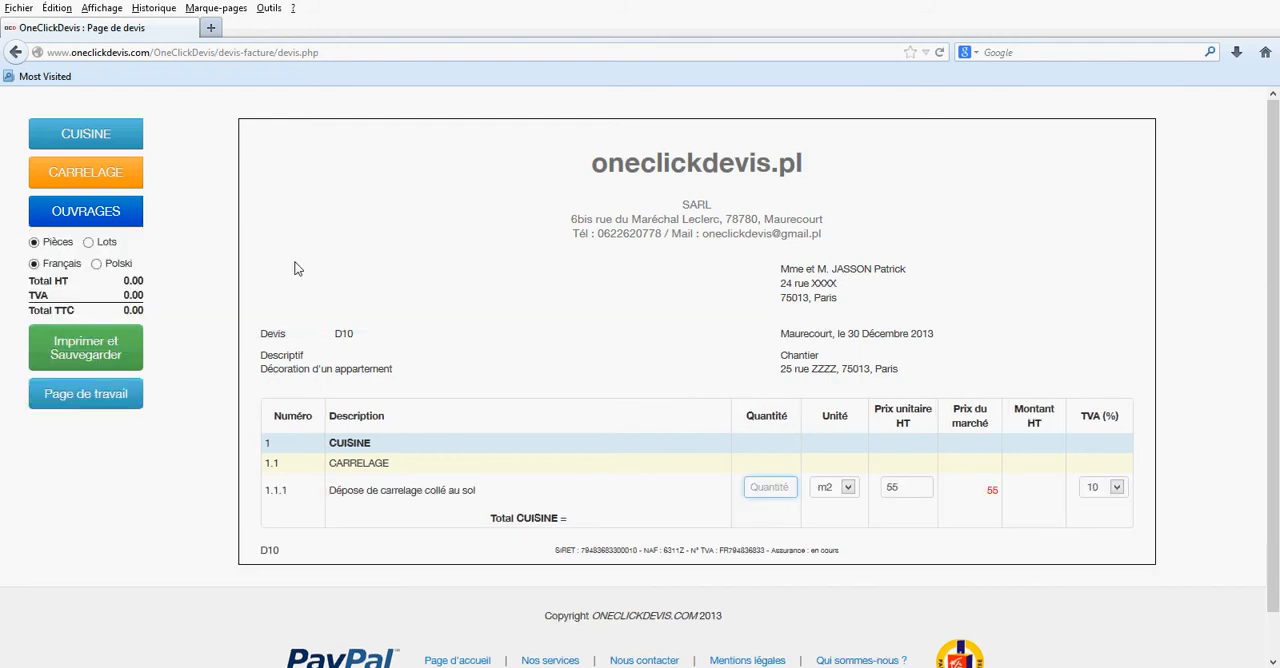
{"action": "type", "text": "12"}
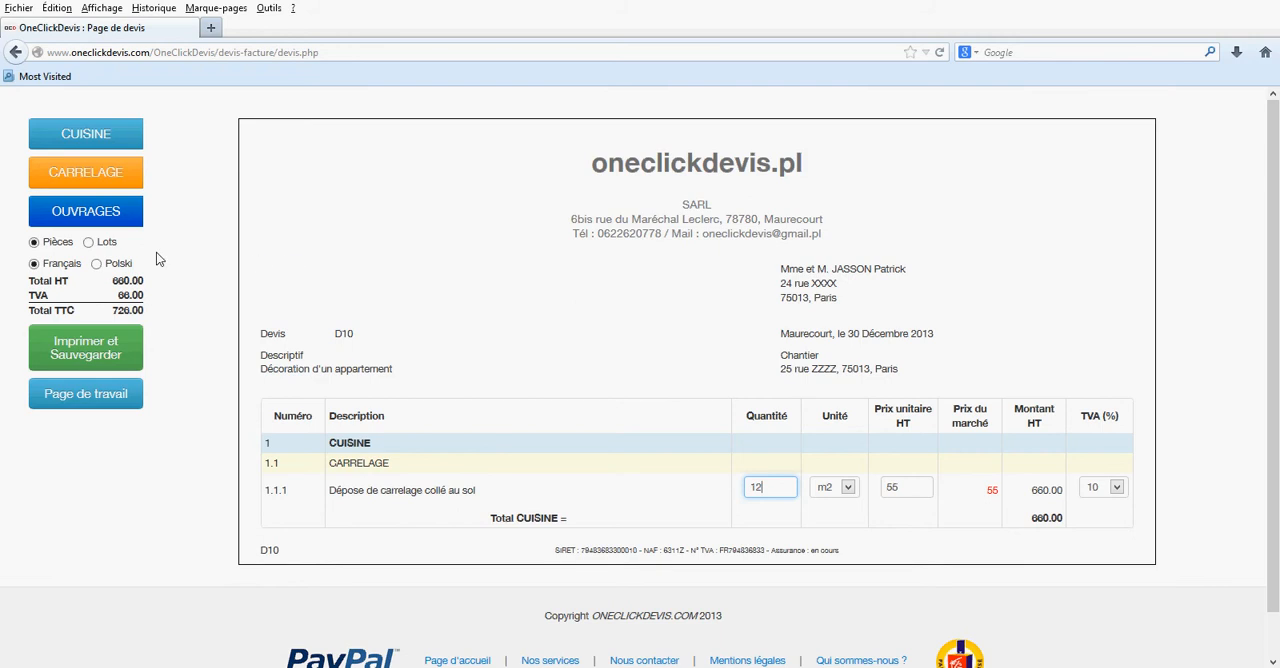
- Add the floor-levelling work "Primaire d'accrochage" to the tiling lot with a quantity of 12
{"action": "left_click", "coordinate": [118, 216]}
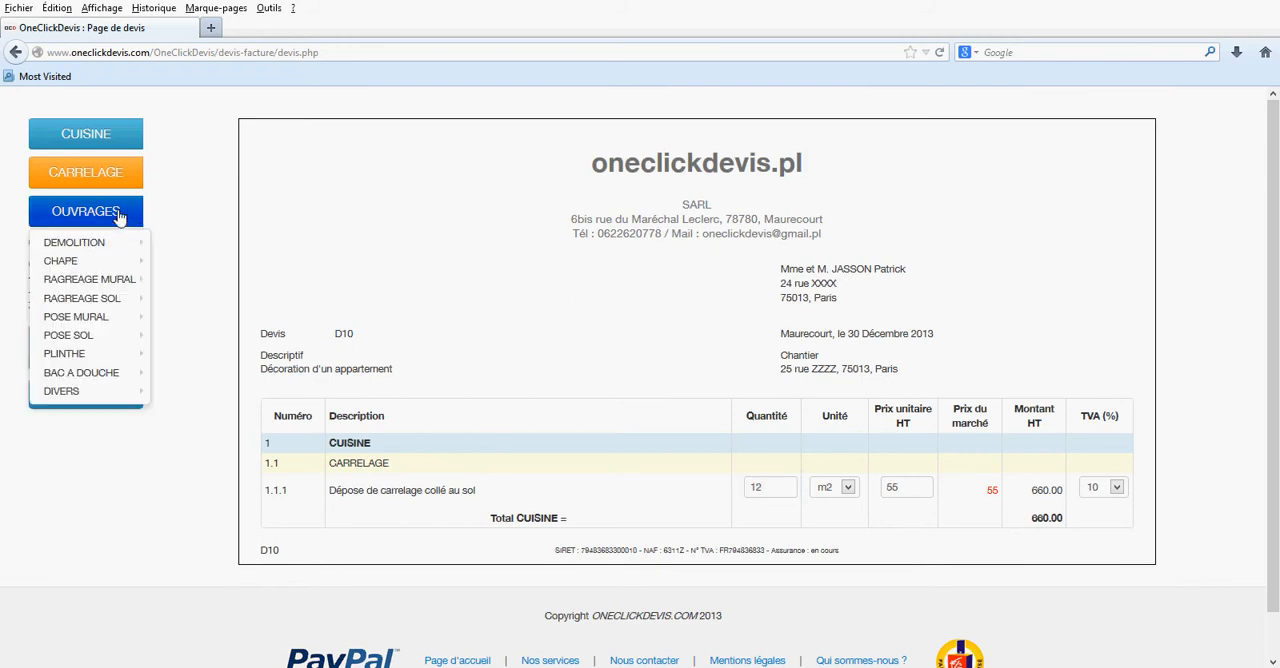
{"action": "mouse_move", "coordinate": [118, 297]}
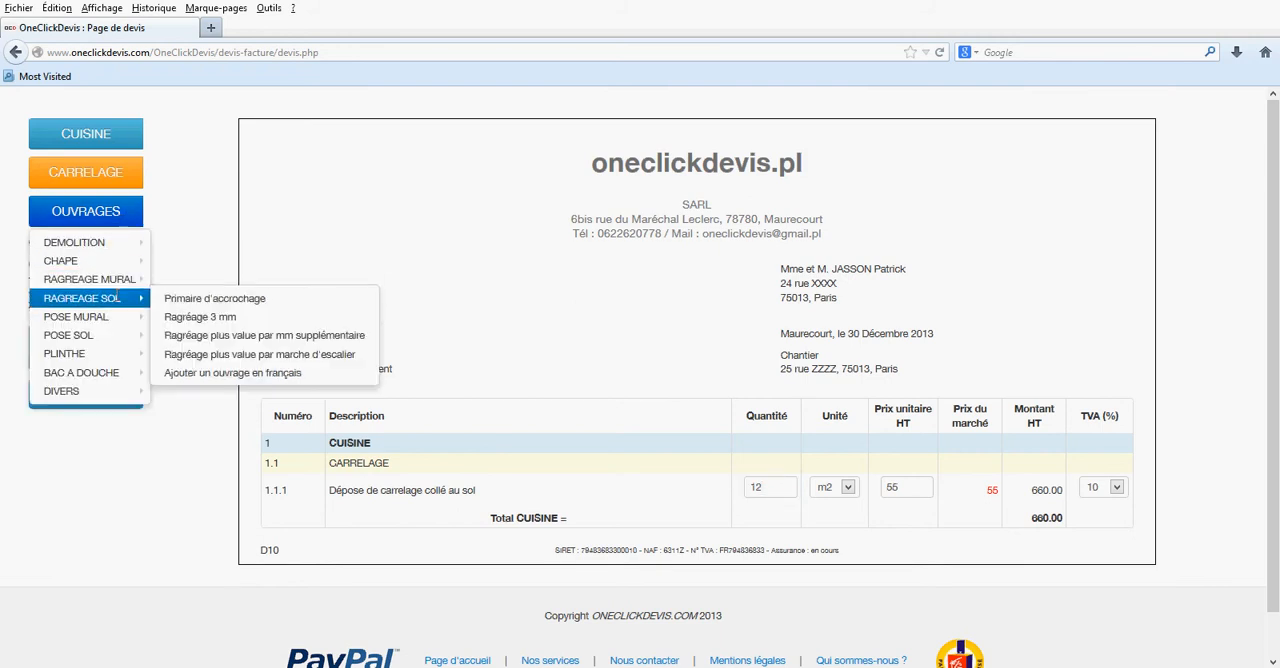
{"action": "left_click", "coordinate": [201, 299]}
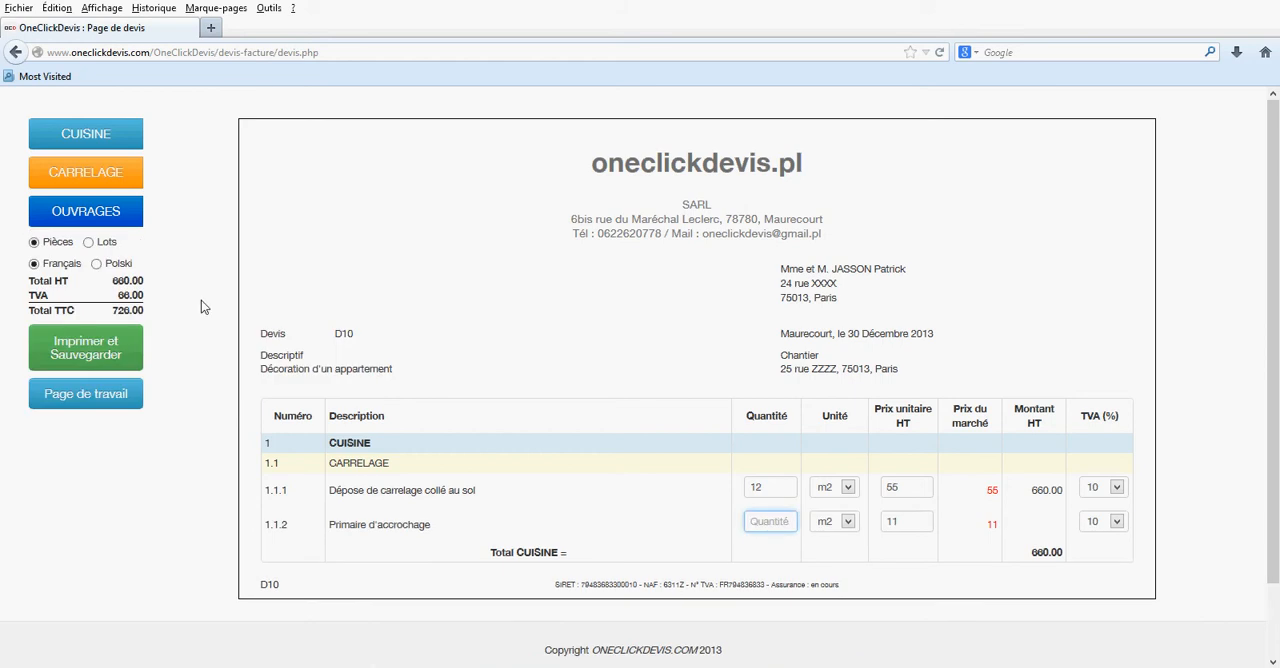
{"action": "type", "text": "12"}
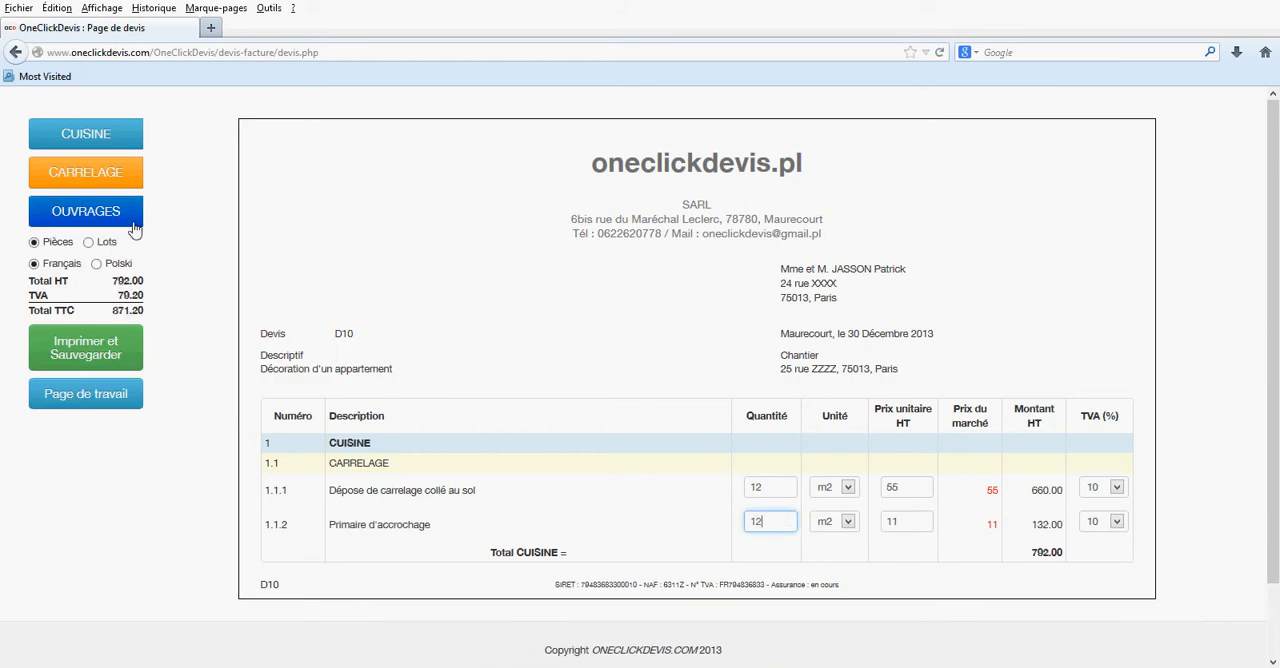
- Add the floor-levelling work "Ragréage 3 mm" to the tiling lot with a quantity of 12
{"action": "left_click", "coordinate": [133, 220]}
{"action": "mouse_move", "coordinate": [116, 299]}
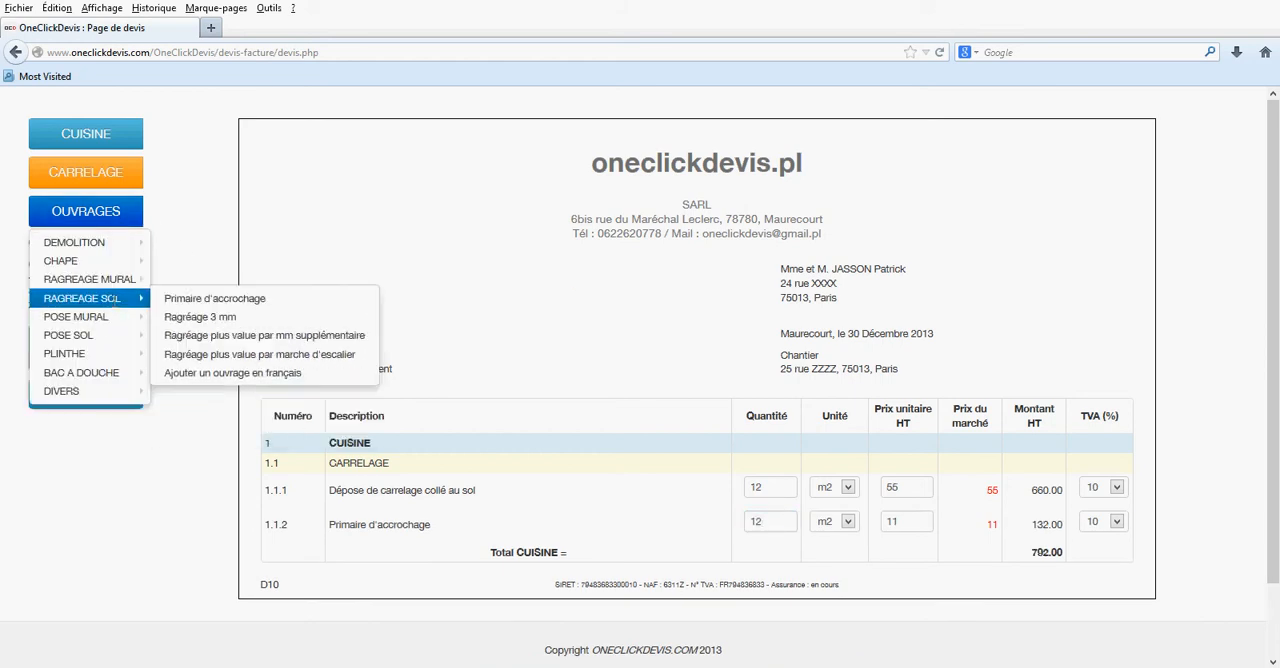
{"action": "left_click", "coordinate": [184, 318]}
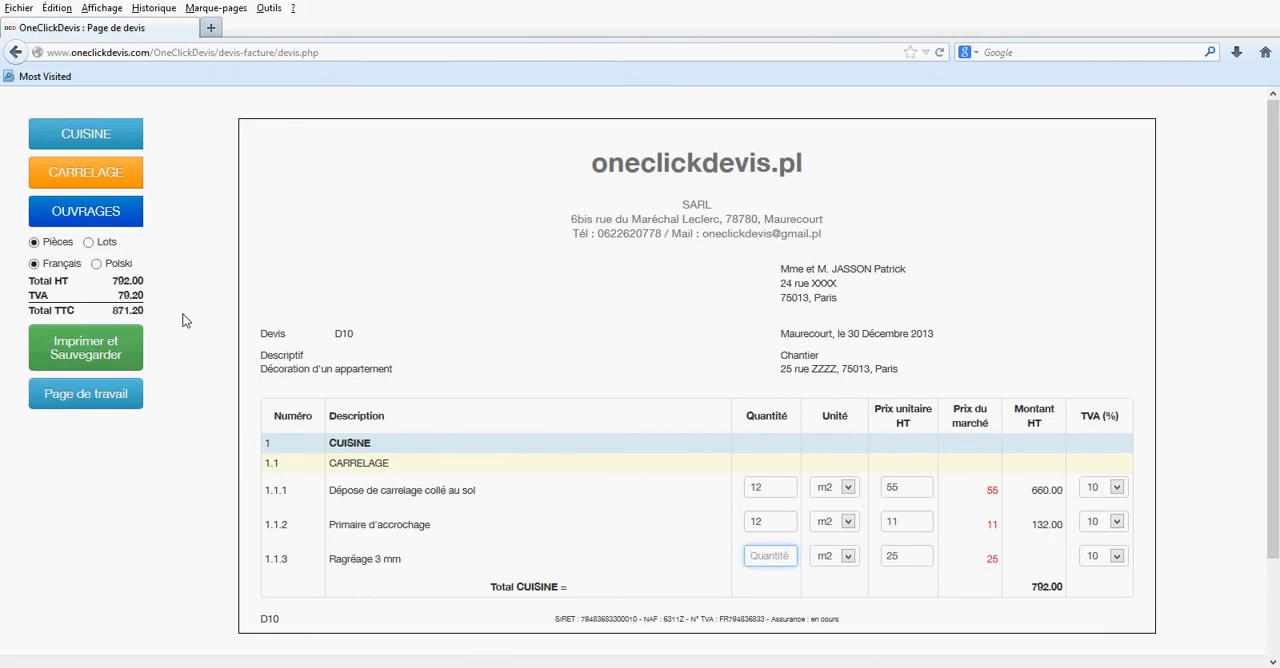
{"action": "type", "text": "12"}
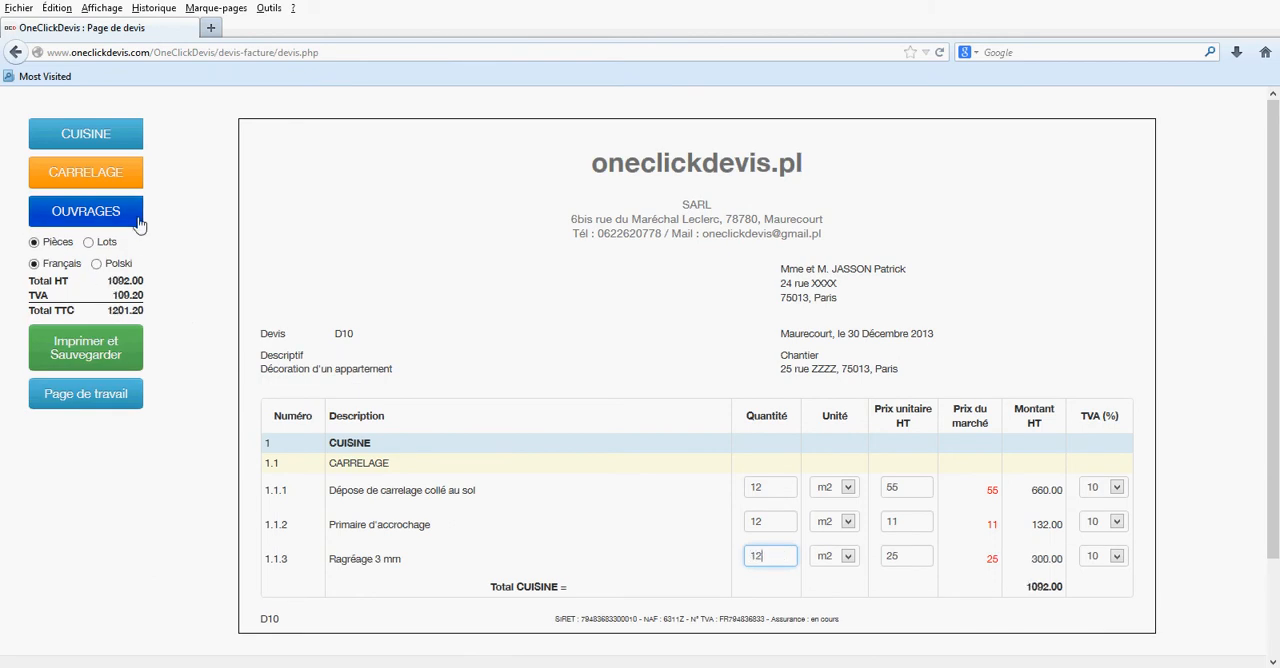
- Add the floor-laying work "Pose collé de carrelage au sol (NON FOURNI)" with a quantity of 12 and a unit price of 75
{"action": "left_click", "coordinate": [96, 215]}
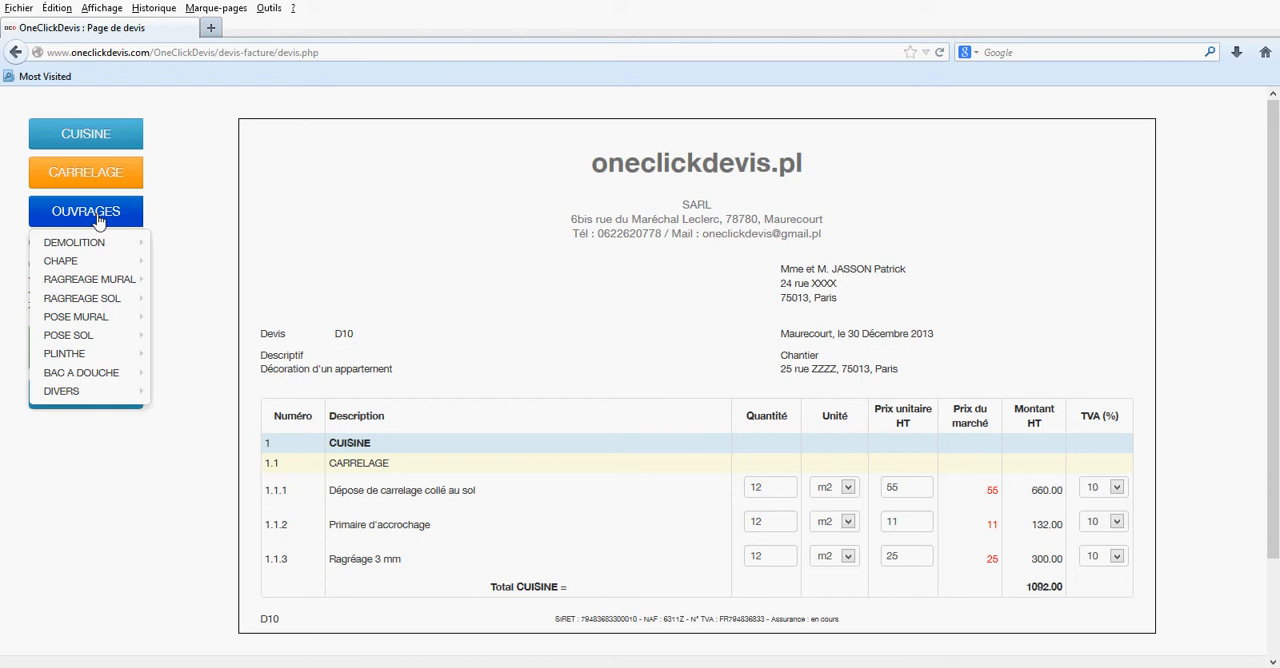
{"action": "mouse_move", "coordinate": [105, 336]}
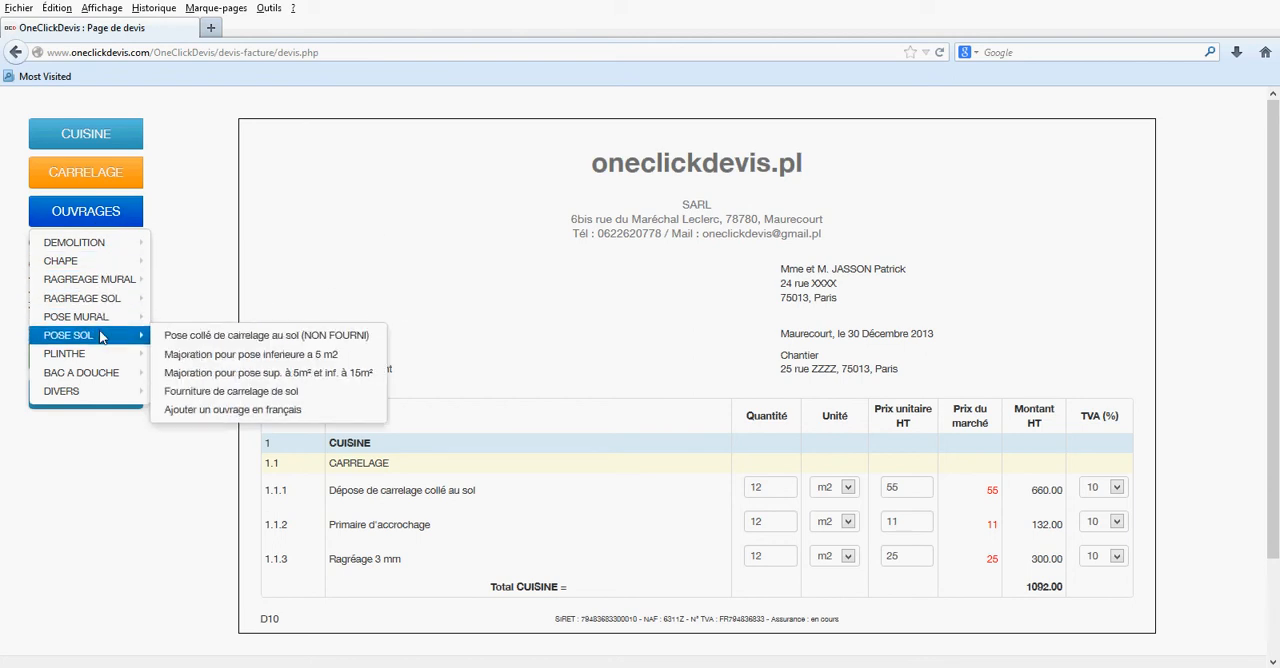
{"action": "left_click", "coordinate": [233, 336]}
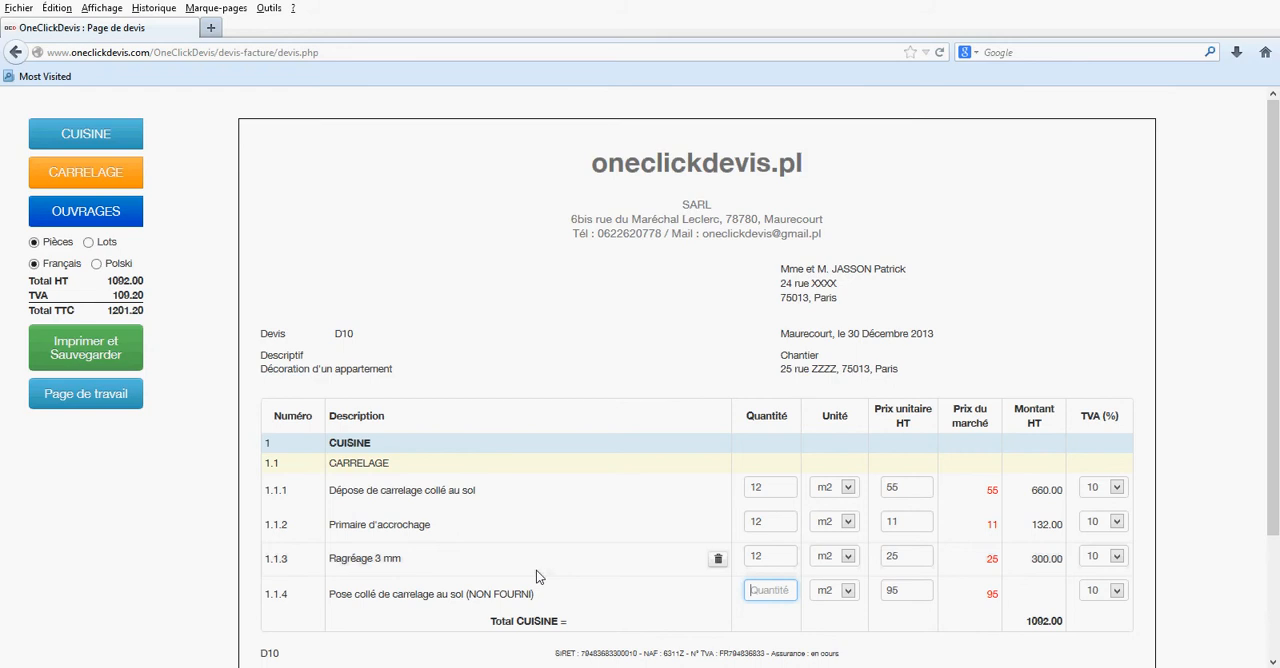
{"action": "type", "text": "12"}
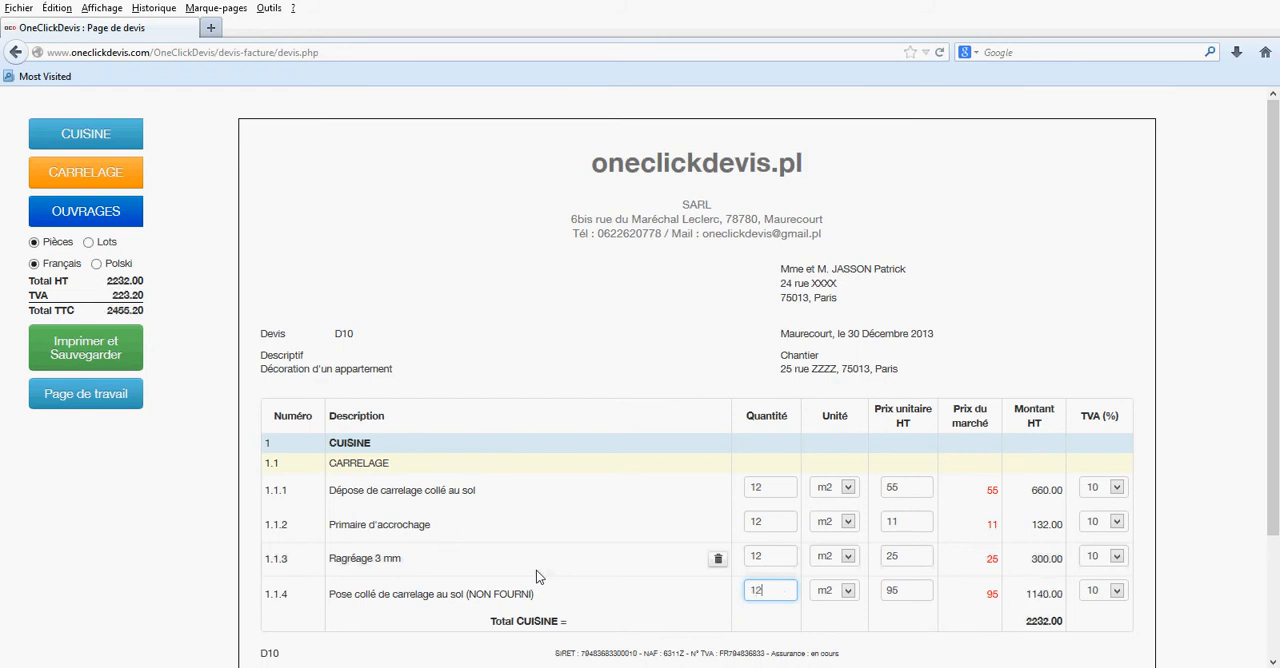
{"action": "double_click", "coordinate": [884, 590]}
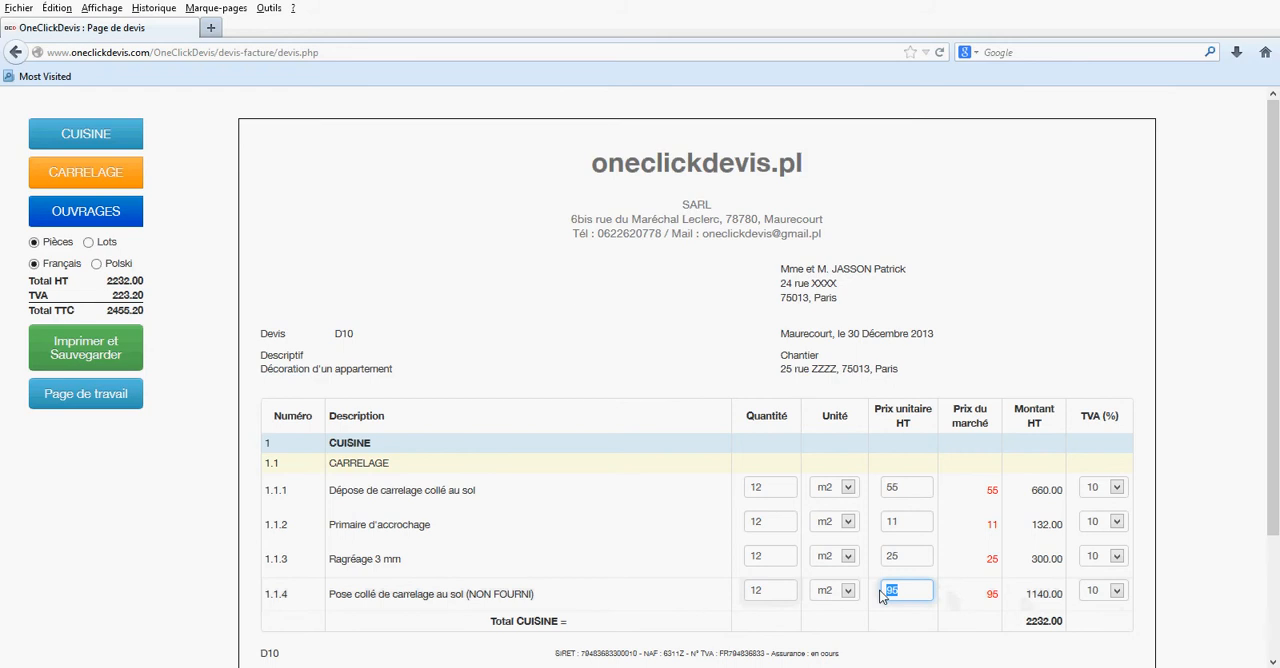
{"action": "type", "text": "75"}
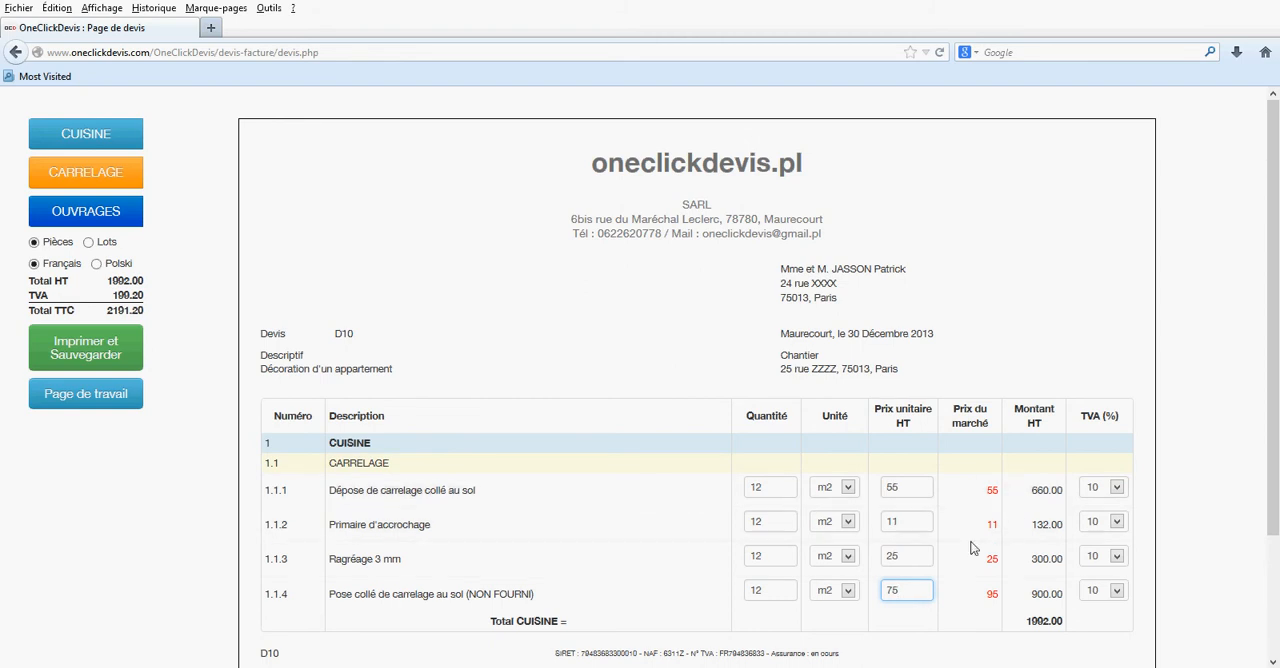
- Set the TVA rate of all four tiling lines, 1.1.1 to 1.1.4, to 7 %
{"action": "left_click", "coordinate": [1116, 489]}
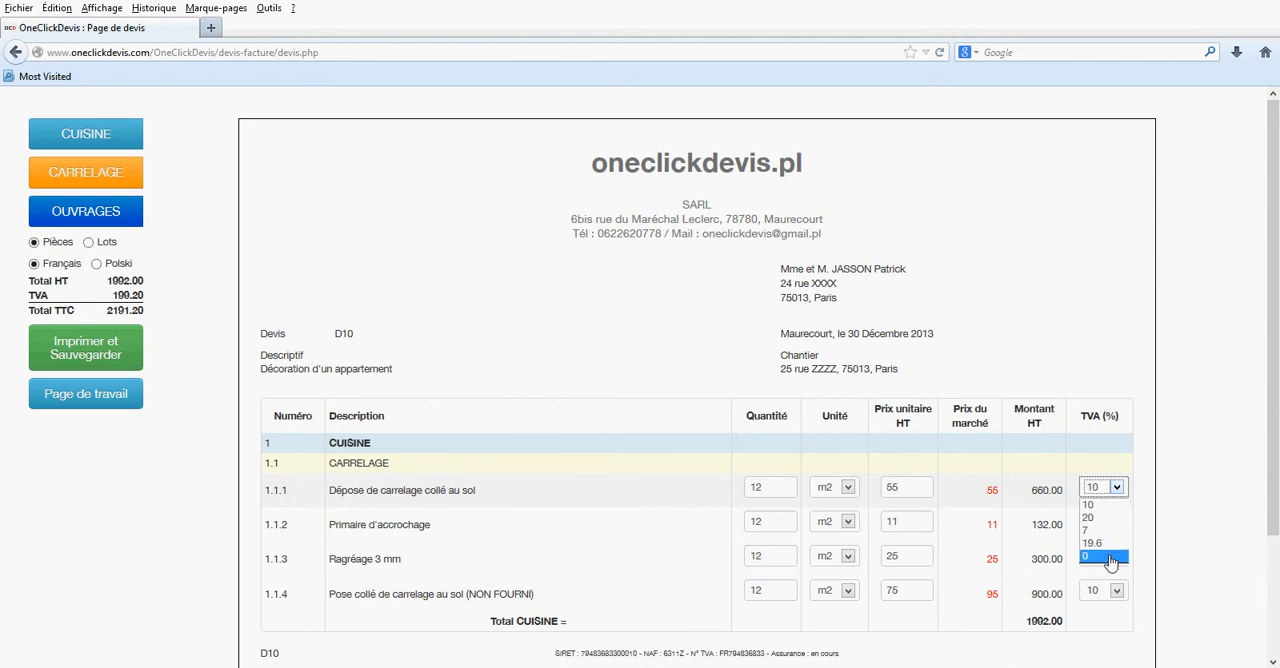
{"action": "left_click", "coordinate": [1110, 530]}
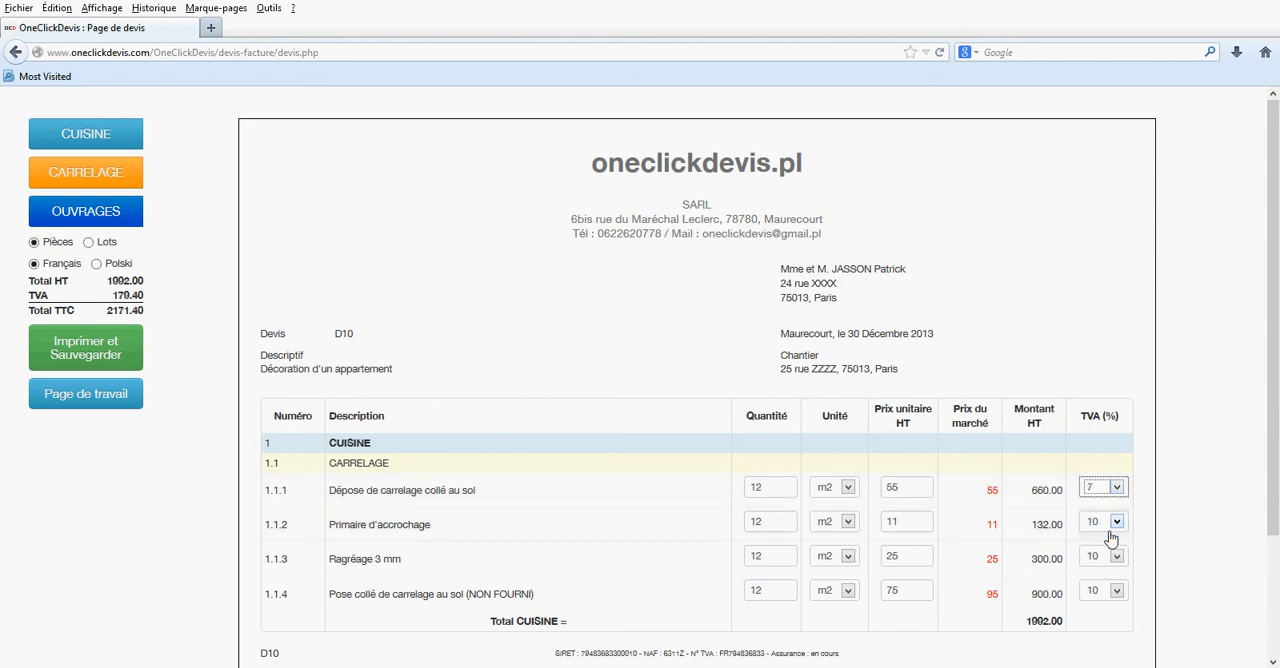
{"action": "left_click", "coordinate": [1113, 530]}
{"action": "left_click", "coordinate": [1113, 566]}
{"action": "left_click", "coordinate": [1114, 562]}
{"action": "left_click", "coordinate": [1108, 599]}
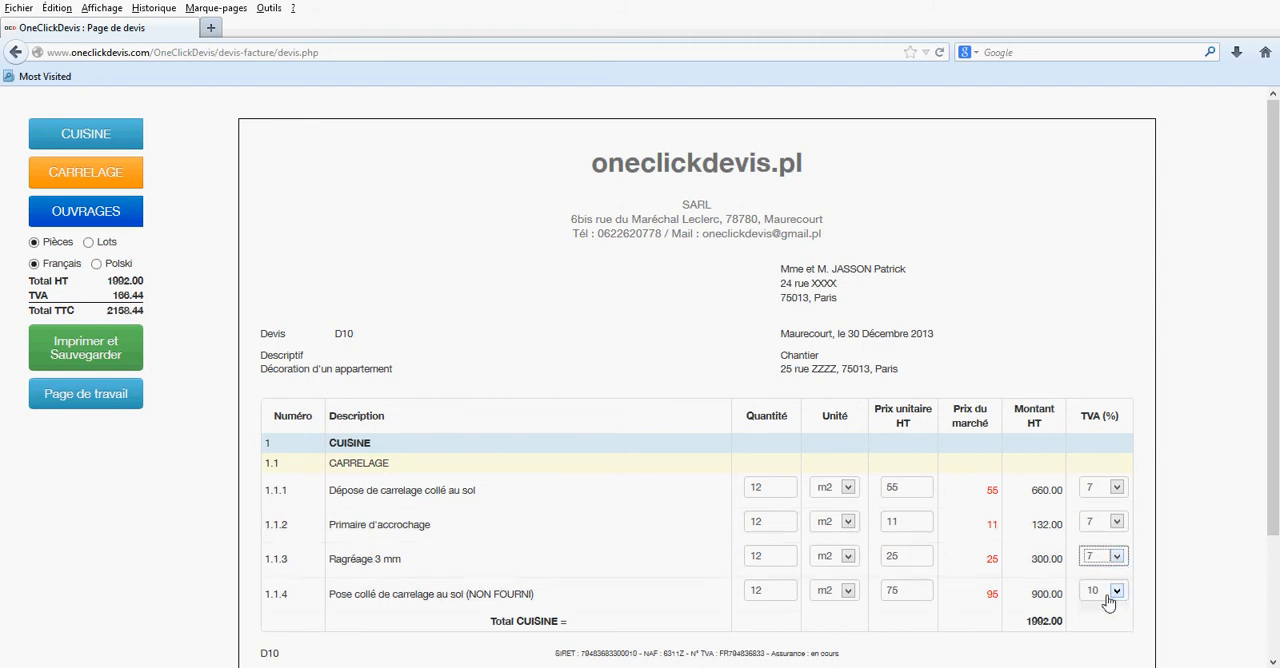
{"action": "left_click", "coordinate": [1117, 593]}
{"action": "left_click", "coordinate": [1108, 633]}
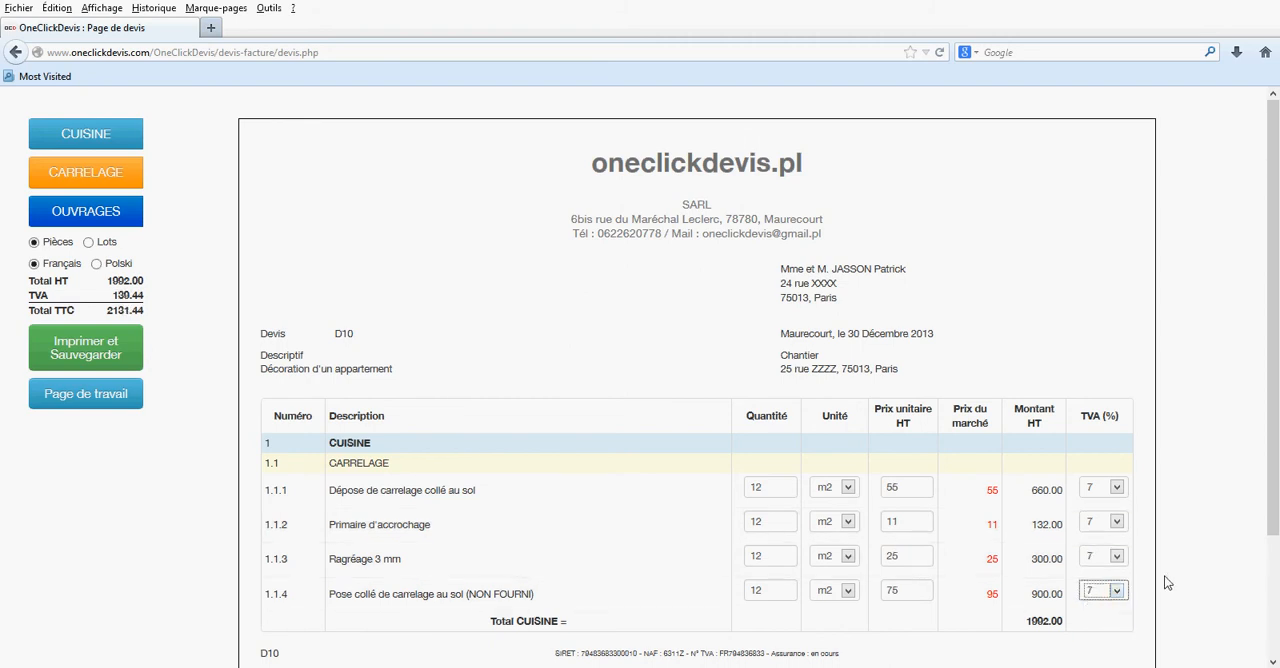
- Add the floor-laying work "Fourniture de carrelage de sol" with a quantity of 14 and a unit price of 30
{"action": "scroll", "coordinate": [600, 514], "scroll_direction": "down", "scroll_amount": 3}
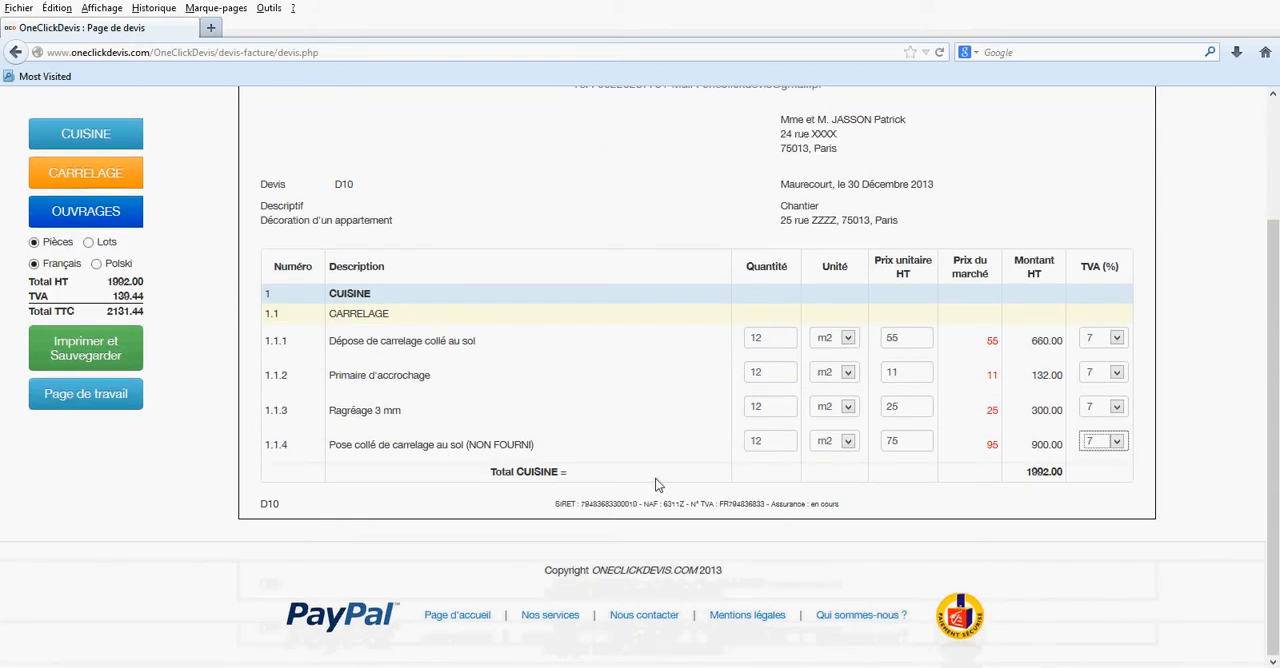
{"action": "left_click", "coordinate": [64, 213]}
{"action": "mouse_move", "coordinate": [86, 337]}
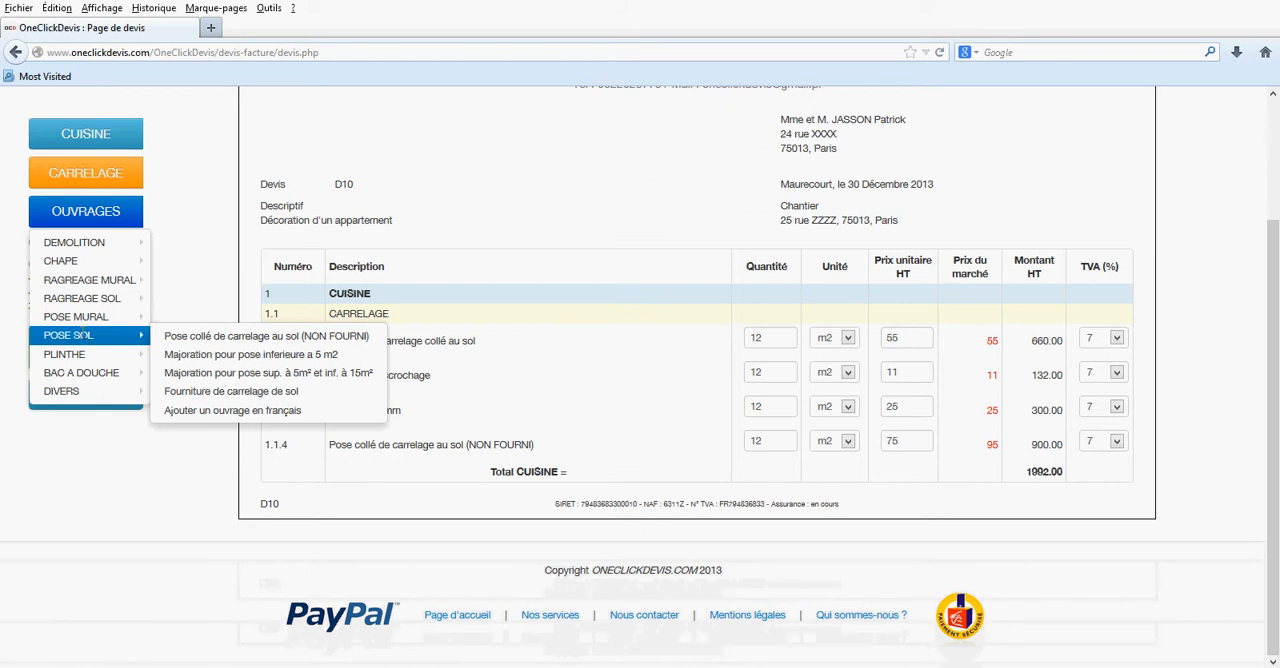
{"action": "left_click", "coordinate": [214, 391]}
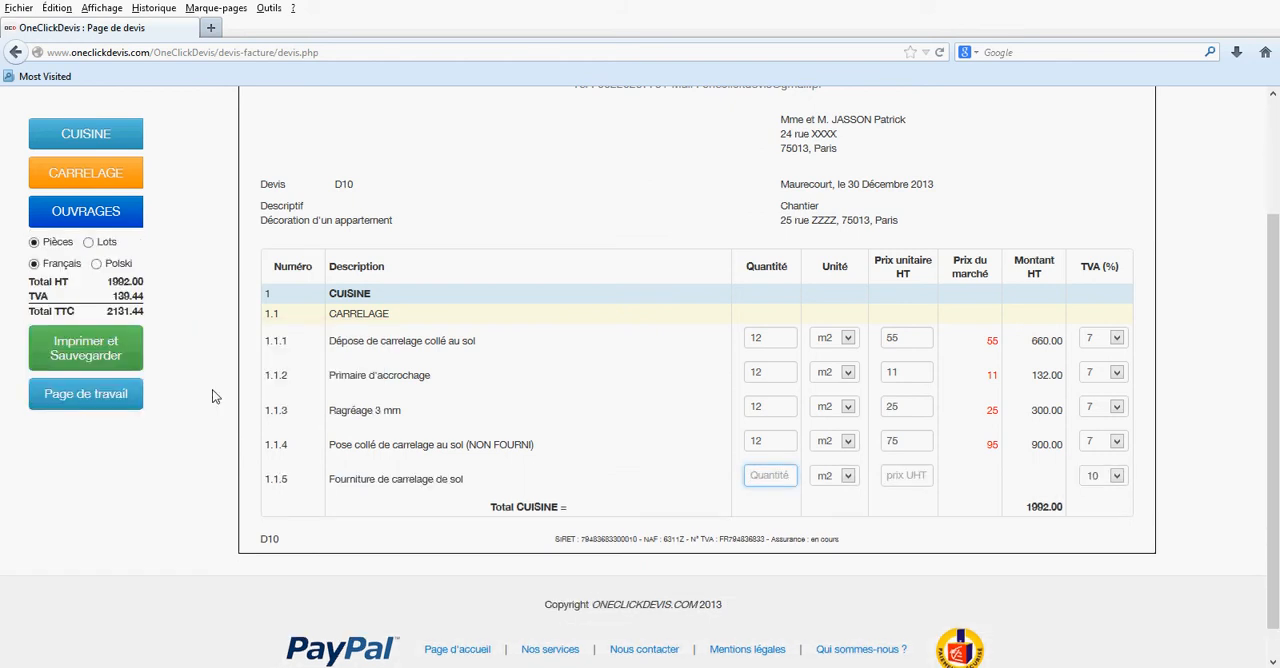
{"action": "type", "text": "14"}
{"action": "key", "text": "Tab"}
{"action": "key", "text": "Tab"}
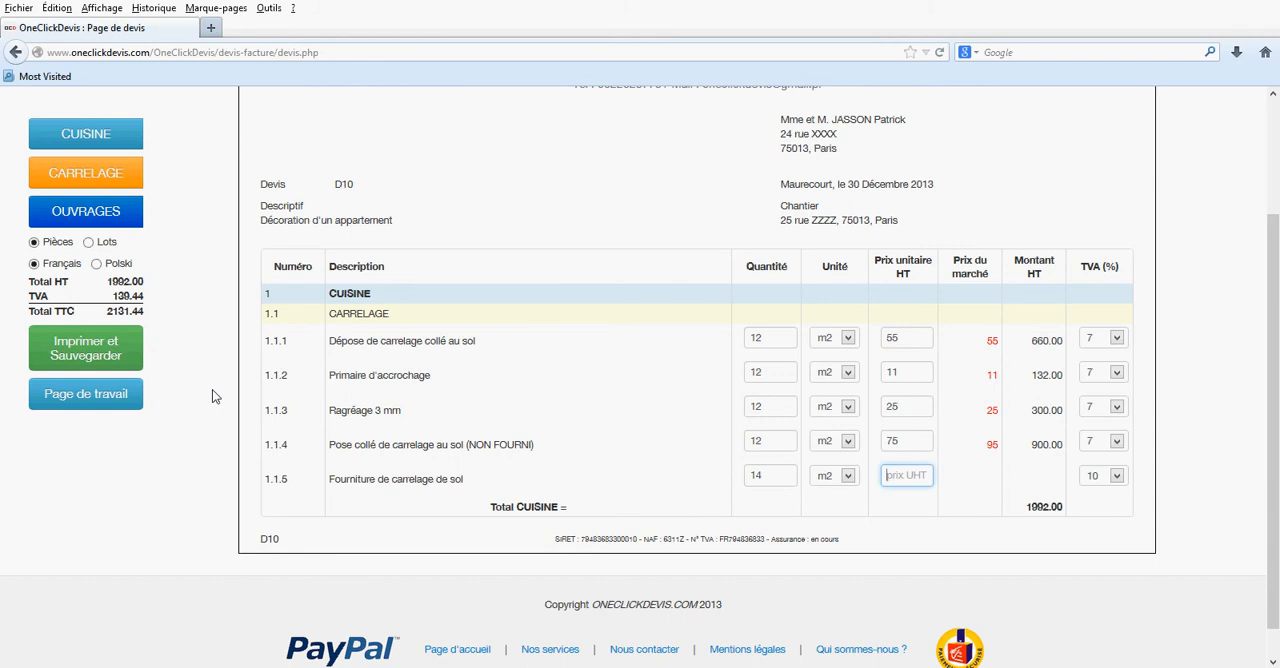
{"action": "type", "text": "30"}
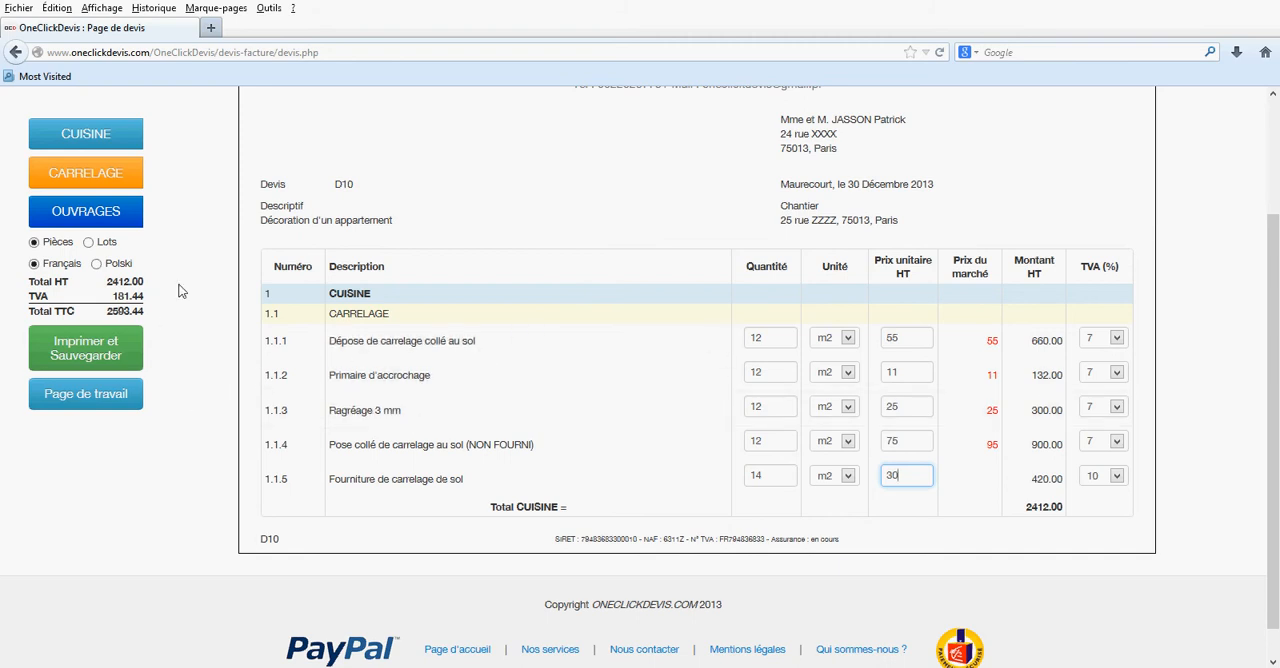
- Add a custom French work item under POSE SOL described as "Fourniture carrelage Marazzi 30x30 gris"
{"action": "left_click", "coordinate": [98, 215]}
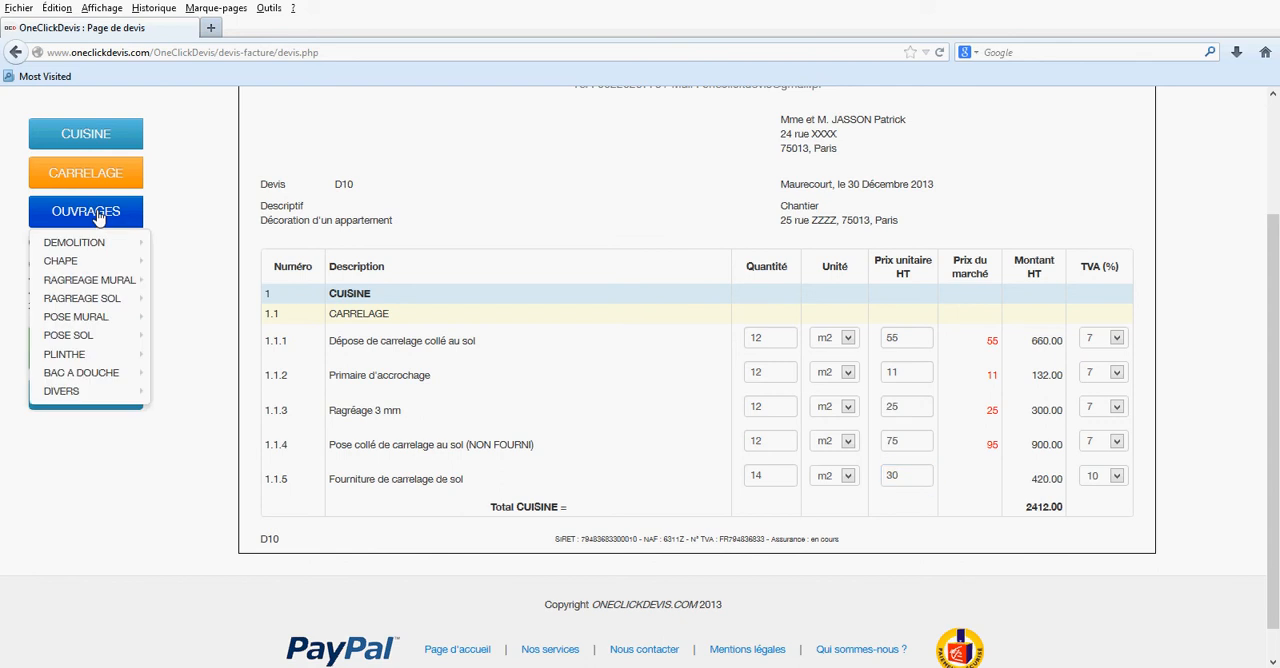
{"action": "mouse_move", "coordinate": [76, 334]}
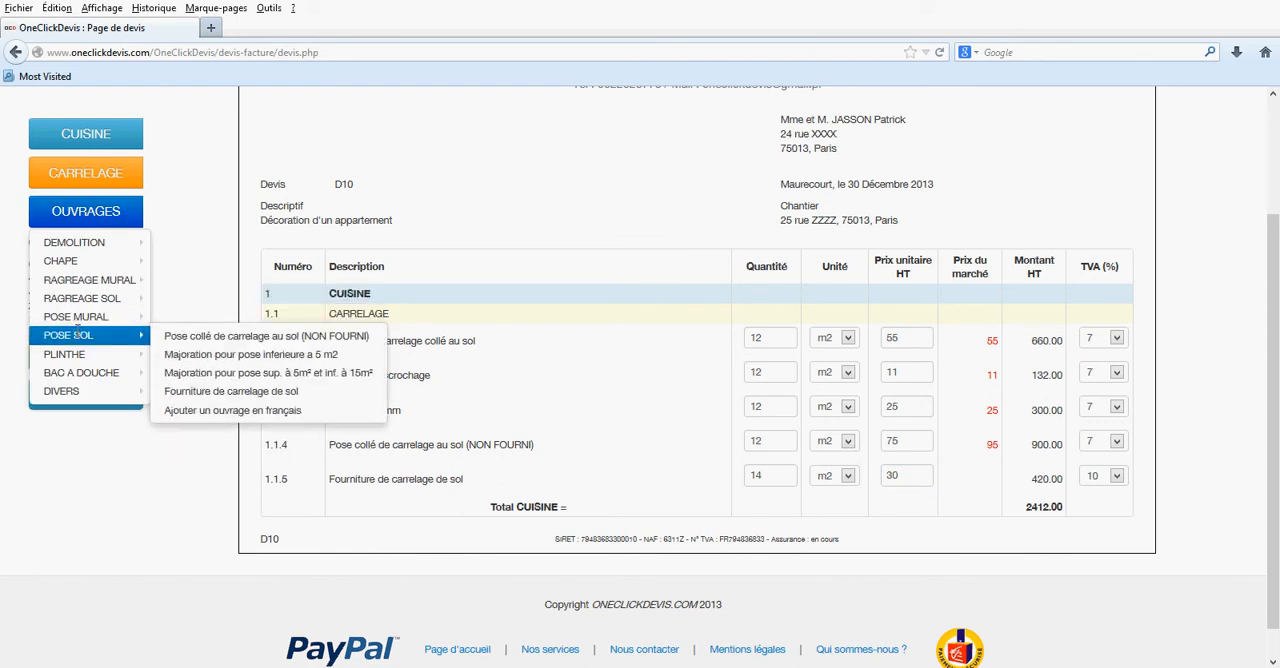
{"action": "left_click", "coordinate": [231, 411]}
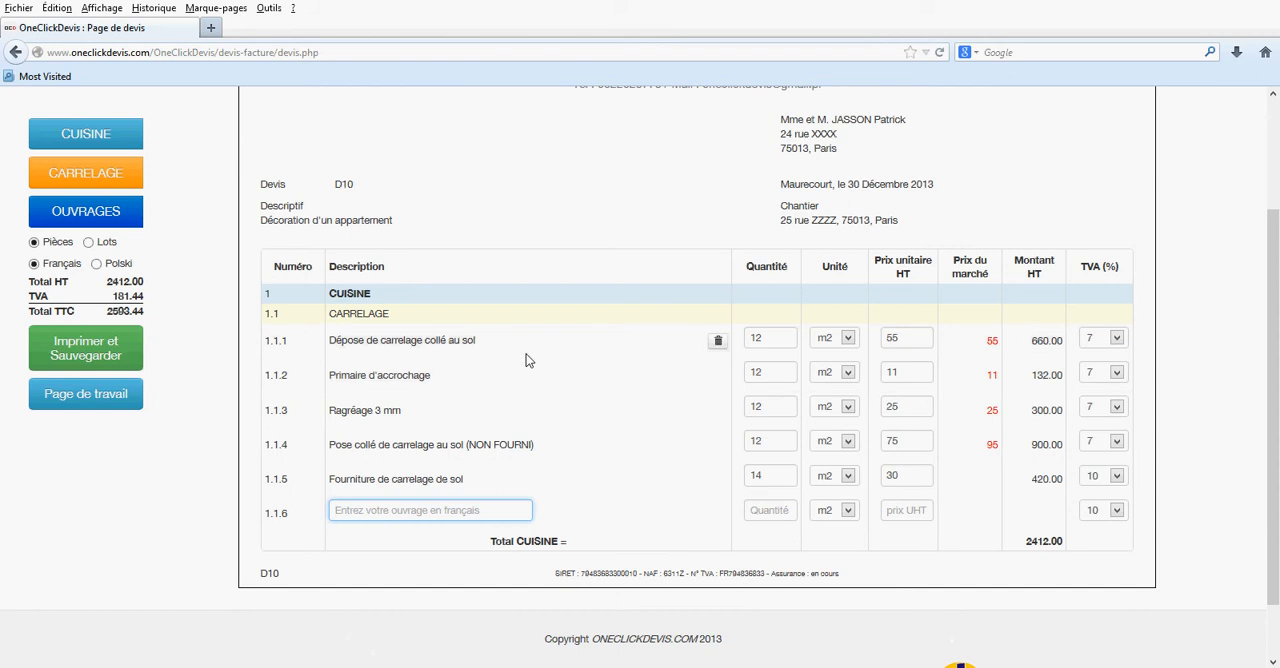
{"action": "type", "text": "Fourniture c"}
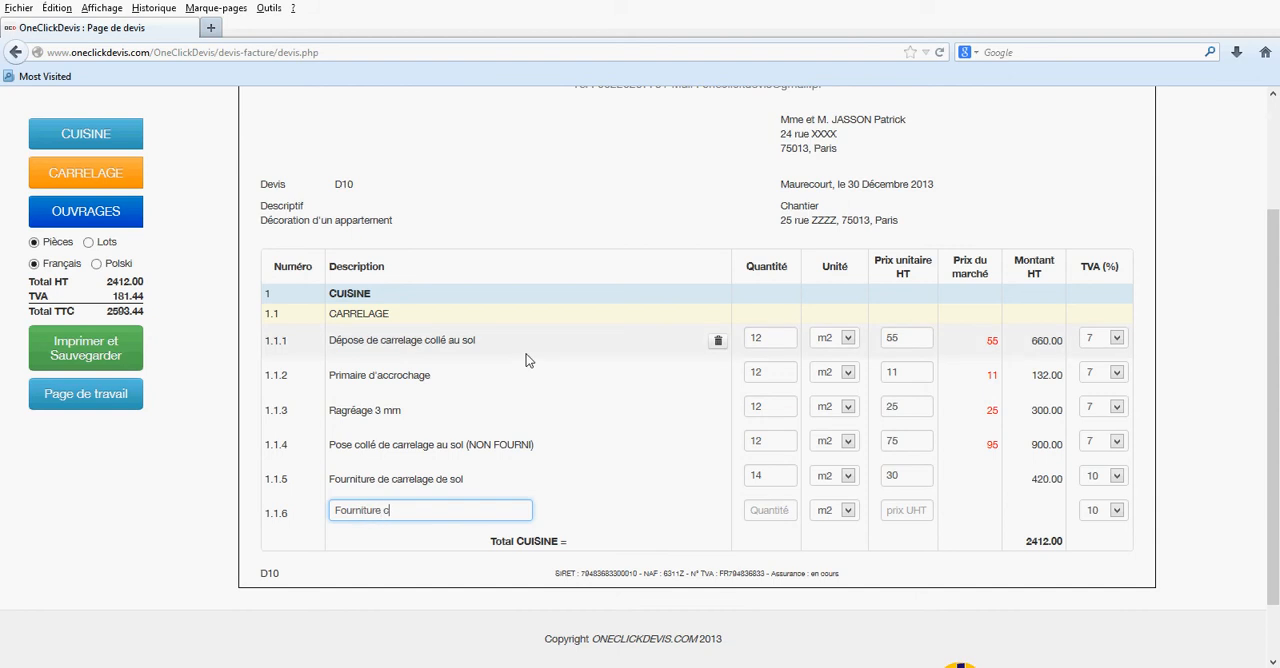
{"action": "type", "text": "arrelage Marazziv"}
{"action": "key", "text": "BackSpace"}
{"action": "type", "text": "30x30 gris"}
{"action": "key", "text": "Tab"}
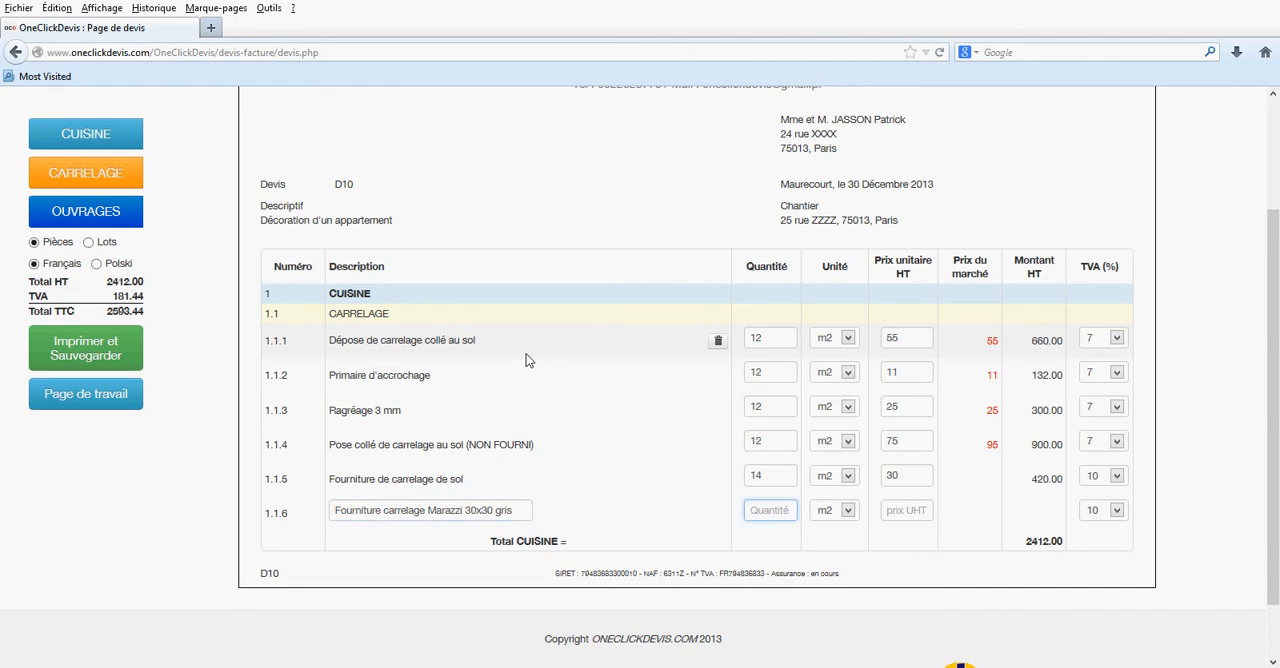
- Set the custom Marazzi tile supply line to a quantity of 14 and a unit price of 30
{"action": "type", "text": "14"}
{"action": "key", "text": "Tab"}
{"action": "key", "text": "Tab"}
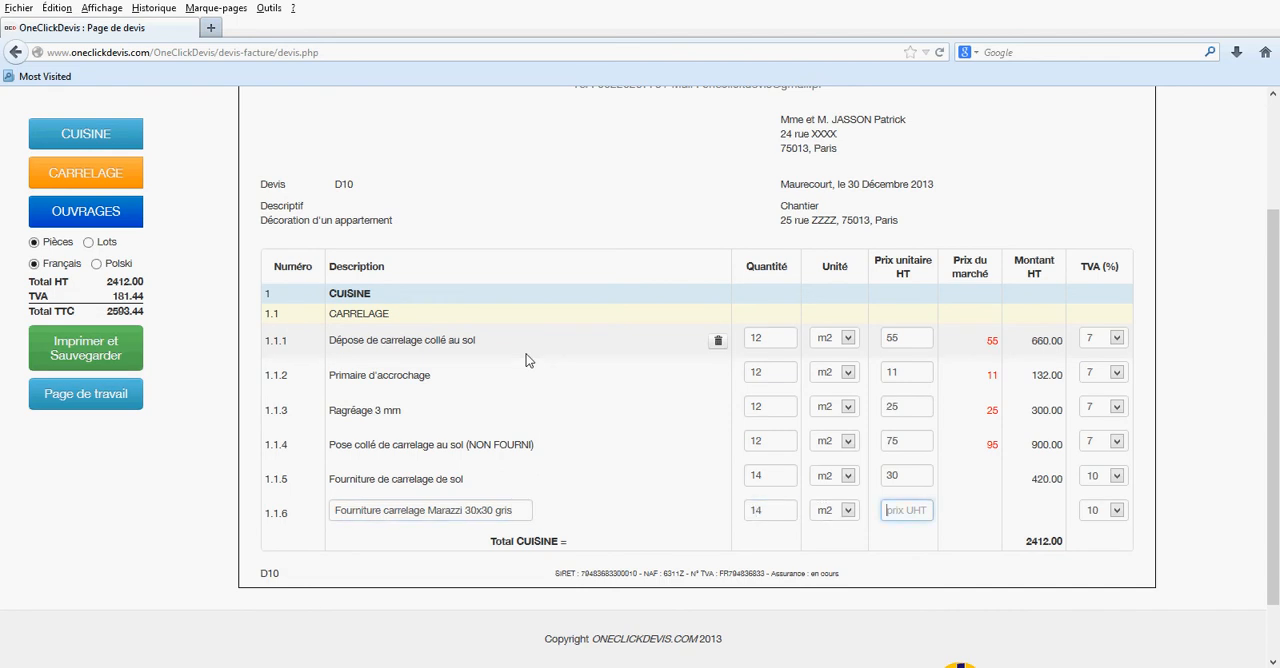
{"action": "type", "text": "30"}
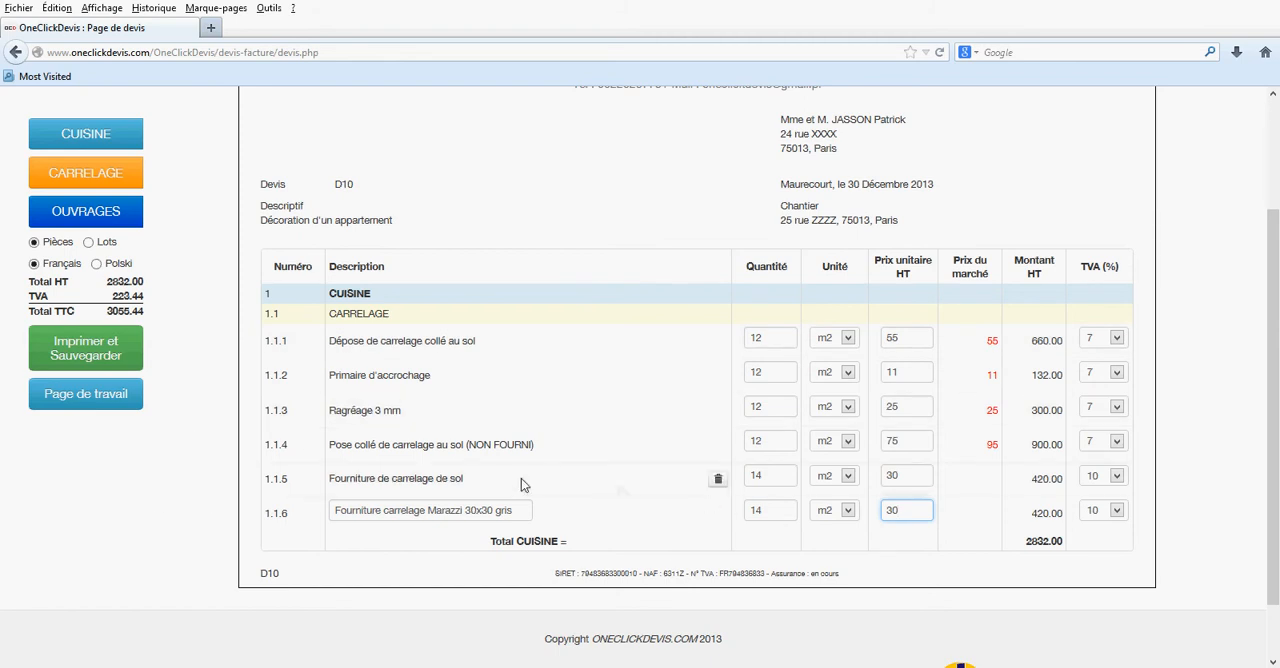
- Delete the kitchen line "Fourniture de carrelage de sol" and set the Marazzi supply line's TVA rate to 7 %
{"action": "left_click", "coordinate": [717, 479]}
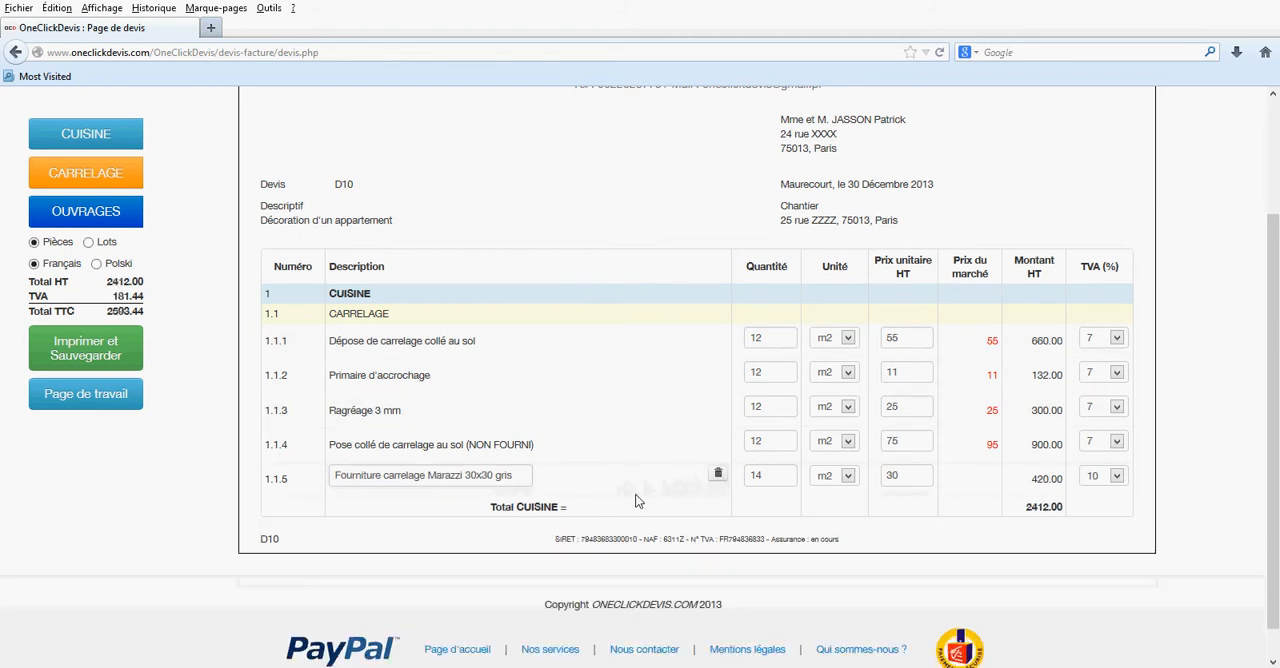
{"action": "left_click", "coordinate": [1117, 476]}
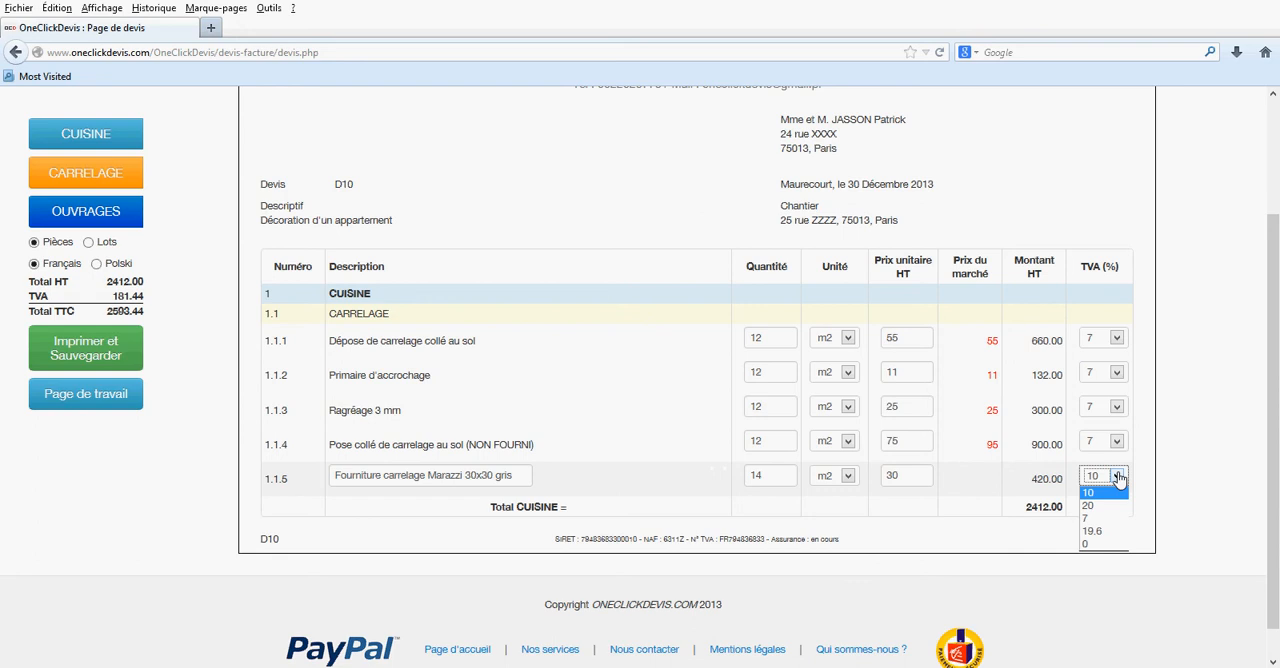
{"action": "left_click", "coordinate": [1100, 519]}
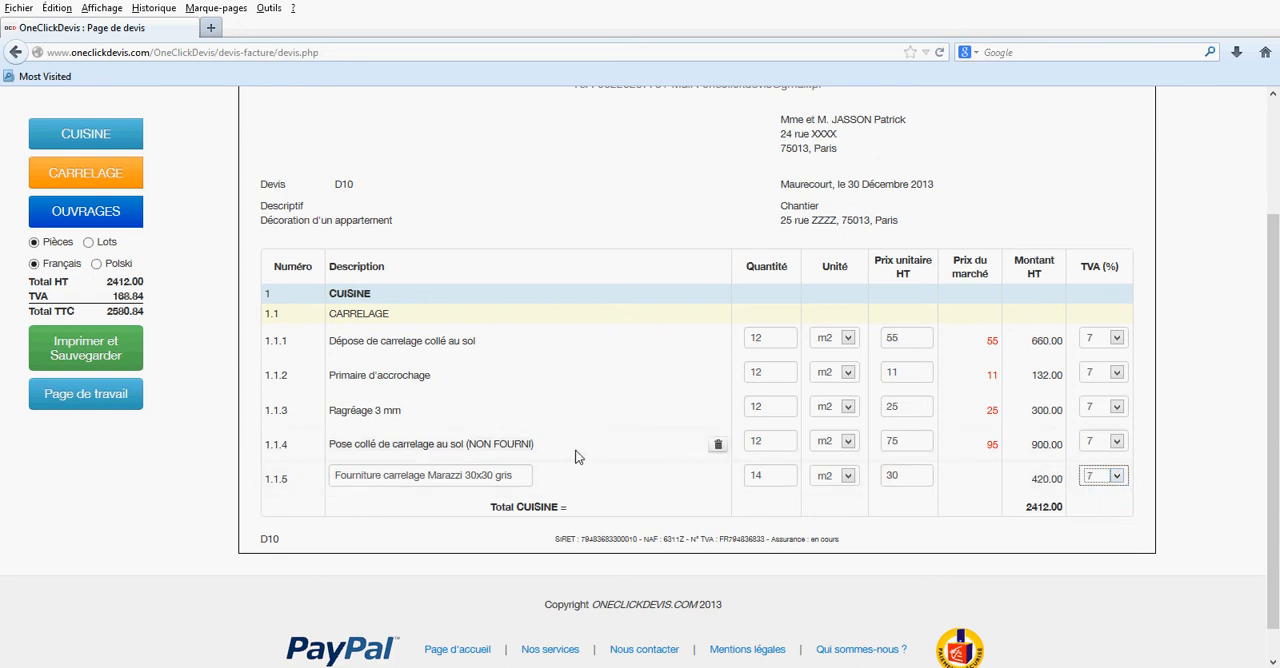
- Add the room SALLE DE BAINS to the quote with a CARRELAGE lot under it
{"action": "scroll", "coordinate": [575, 457], "scroll_direction": "down", "scroll_amount": 1}
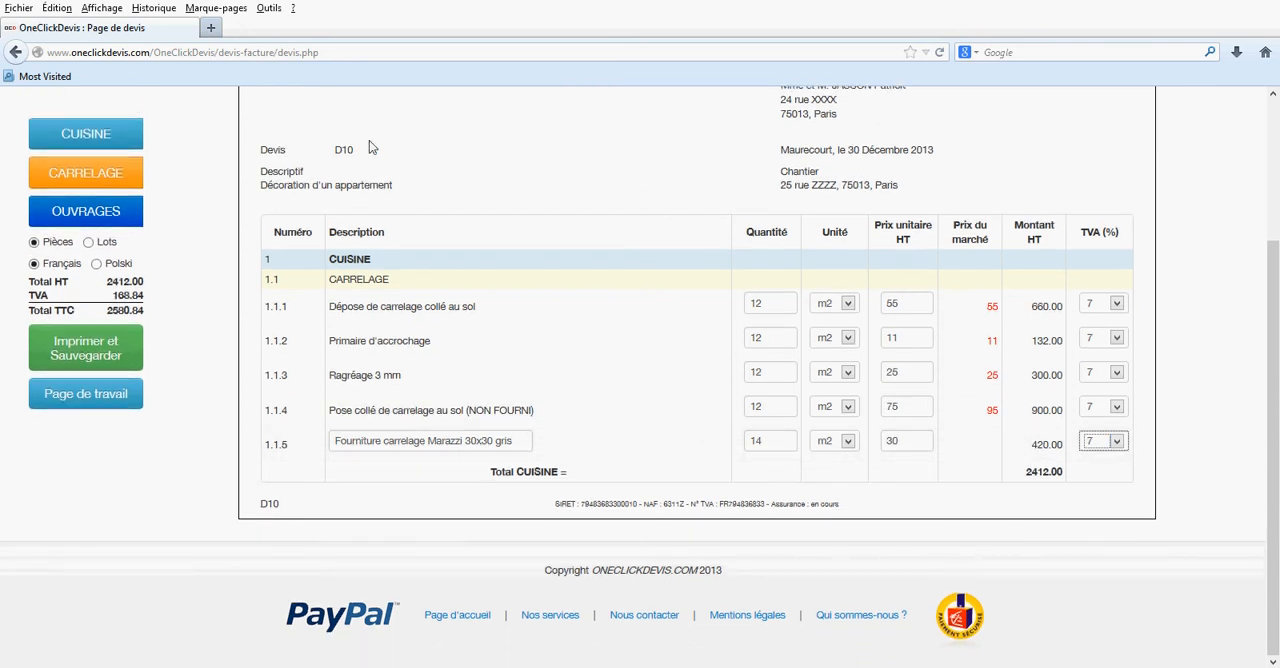
{"action": "left_click", "coordinate": [110, 142]}
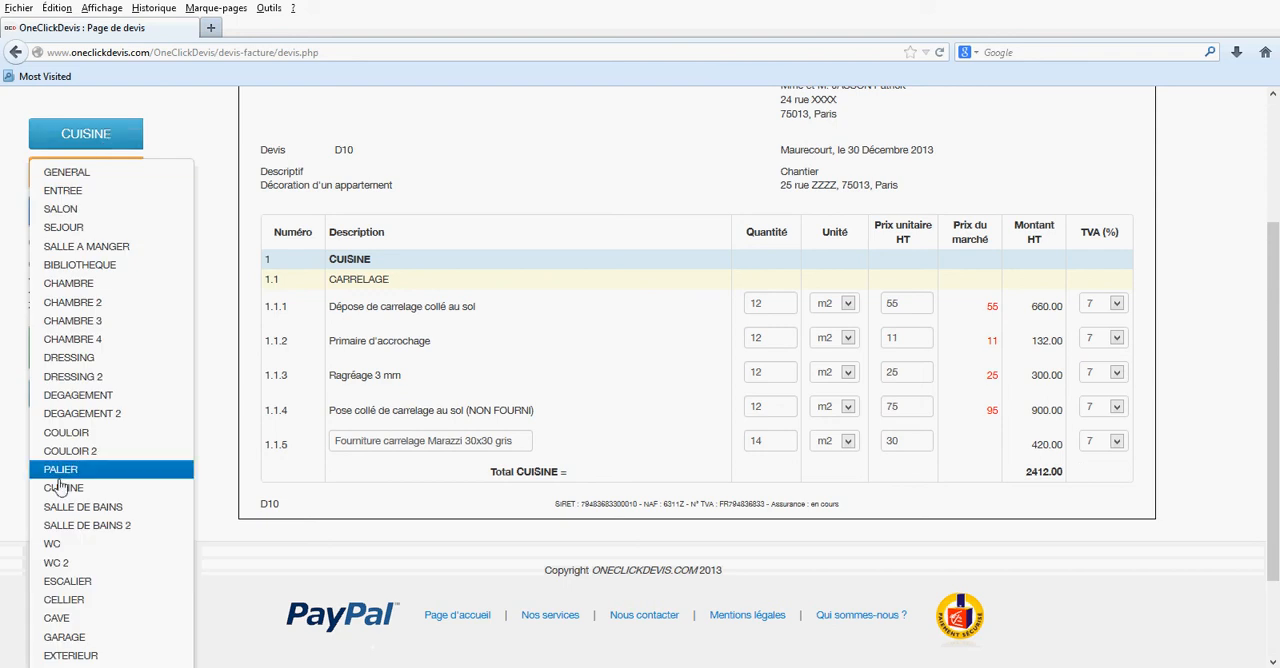
{"action": "left_click", "coordinate": [78, 506]}
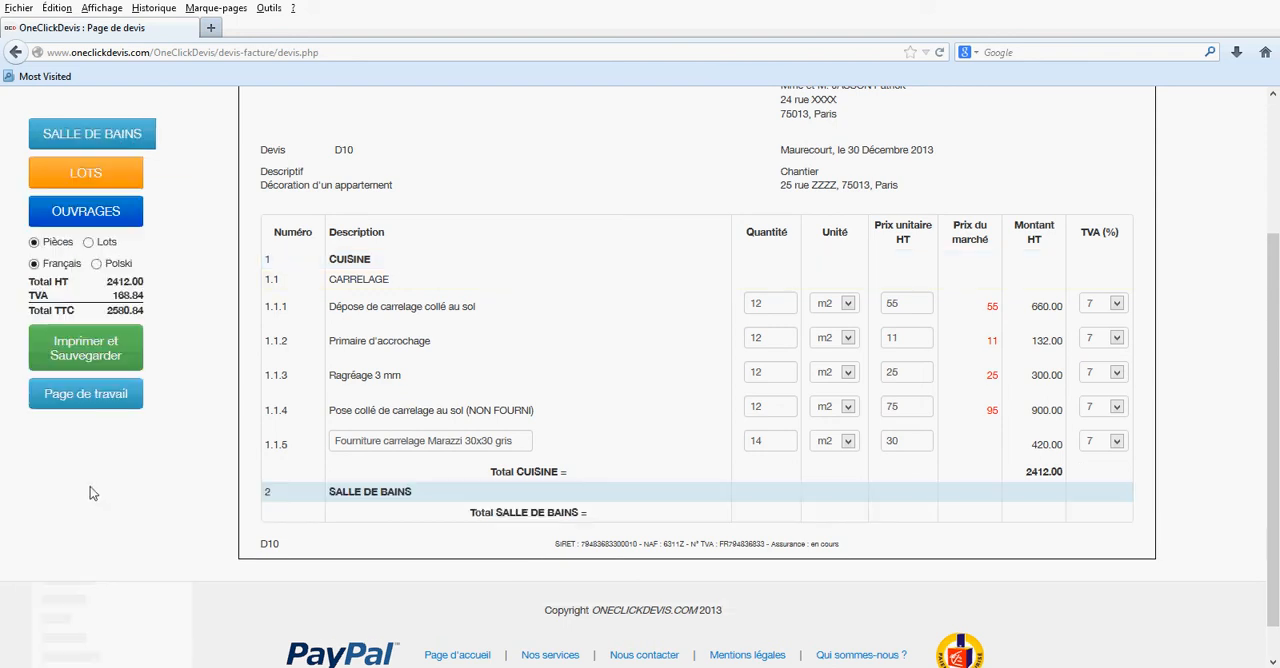
{"action": "left_click", "coordinate": [107, 173]}
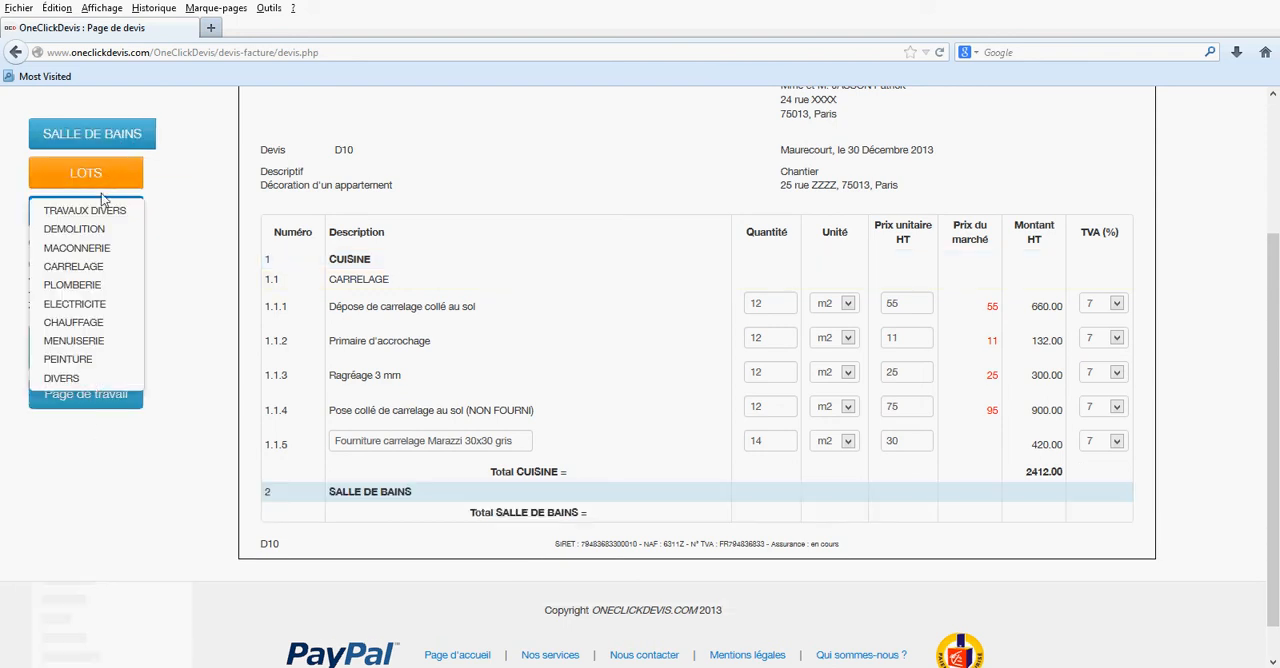
{"action": "left_click", "coordinate": [92, 268]}
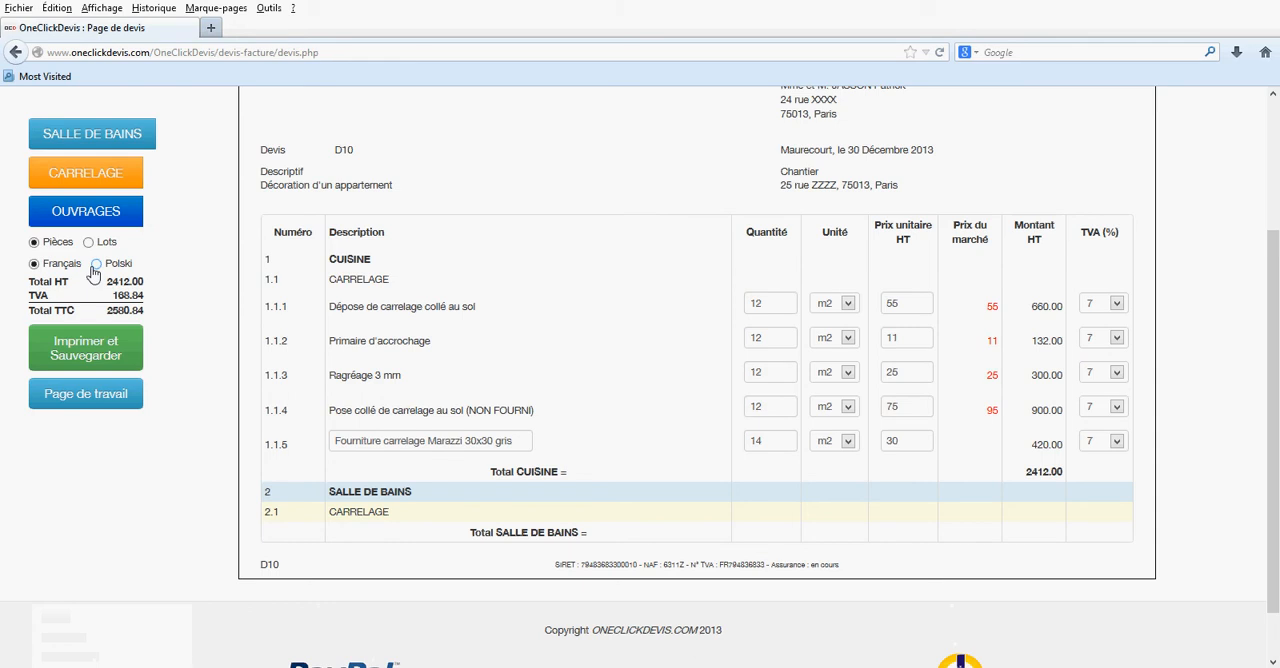
- Add the demolition work "Dépose de carrelage collé au sol" to the bathroom with a quantity of 6 and a TVA rate of 7 %
{"action": "left_click", "coordinate": [100, 212]}
{"action": "mouse_move", "coordinate": [97, 242]}
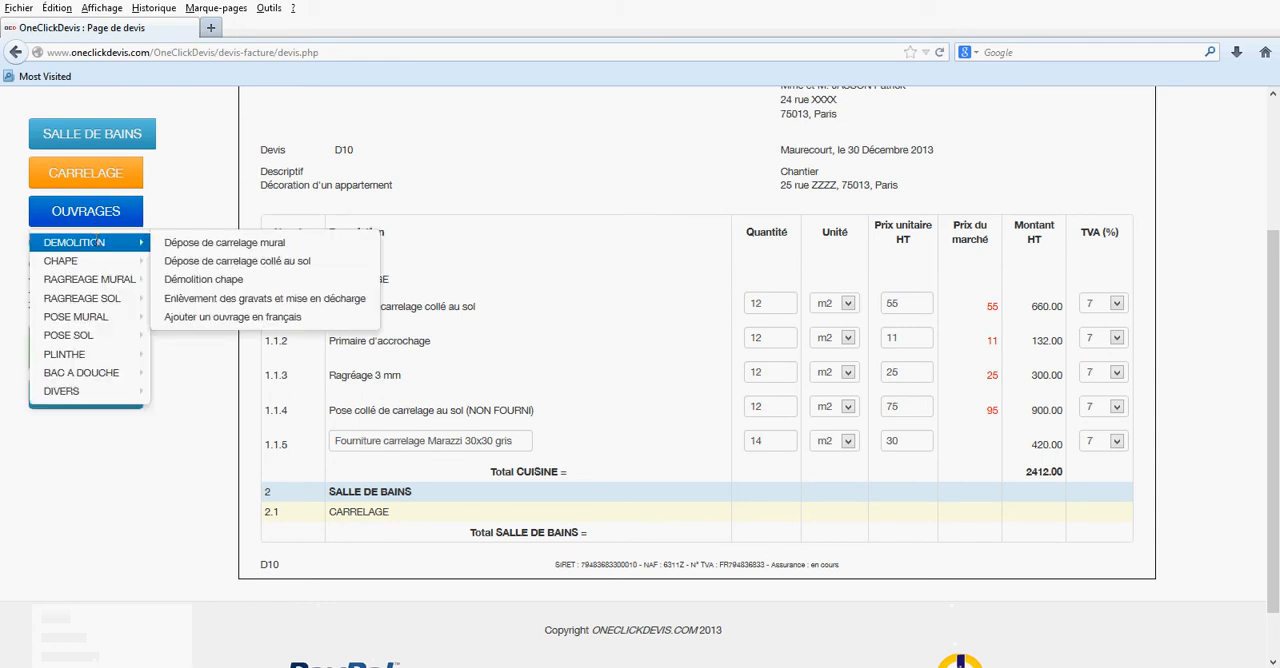
{"action": "left_click", "coordinate": [226, 261]}
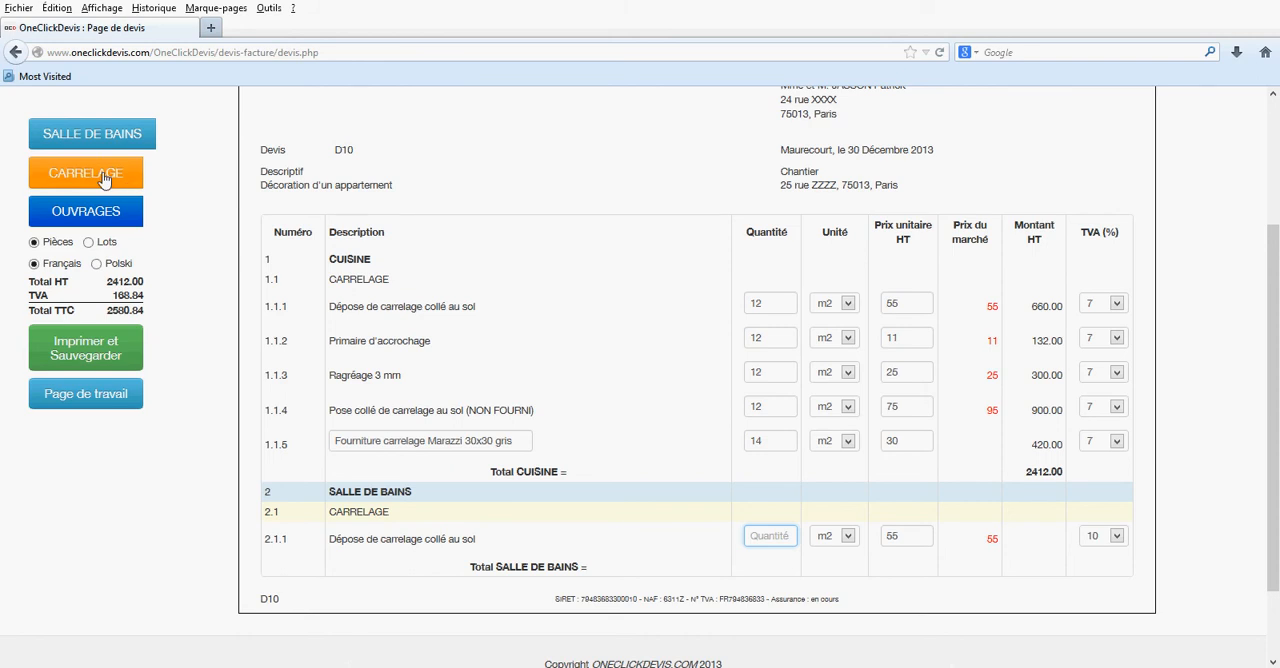
{"action": "type", "text": "6"}
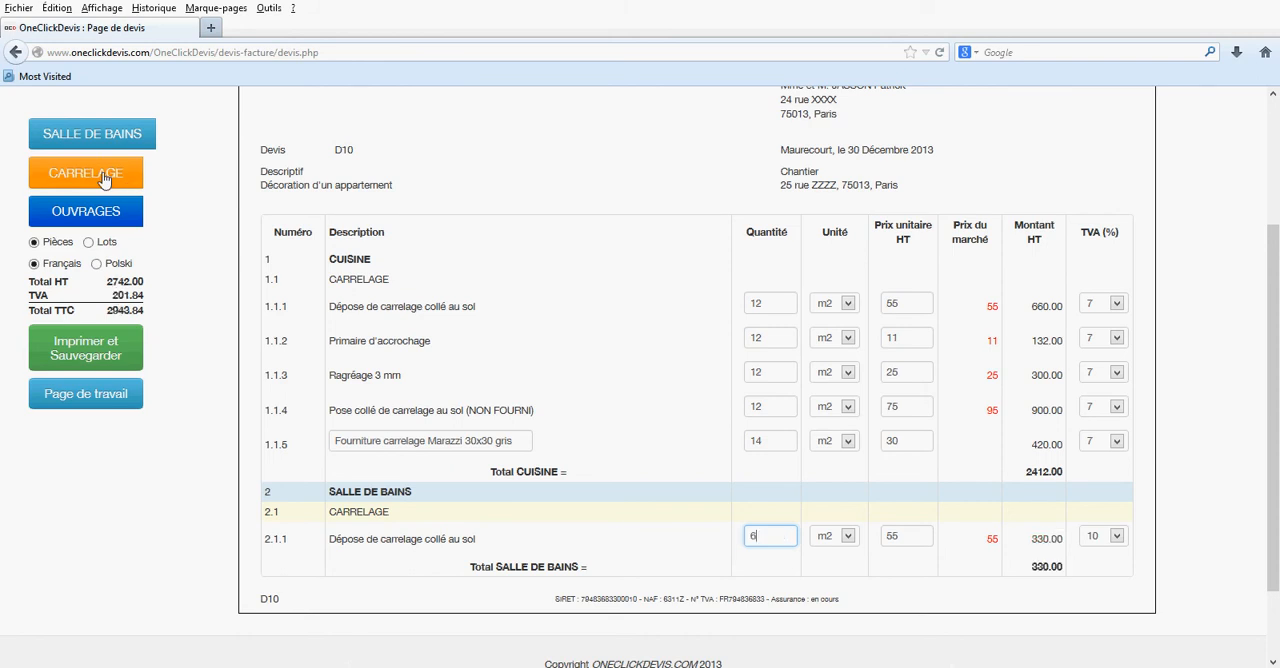
{"action": "key", "text": "Tab"}
{"action": "key", "text": "Tab"}
{"action": "key", "text": "Tab"}
{"action": "key", "text": "Tab"}
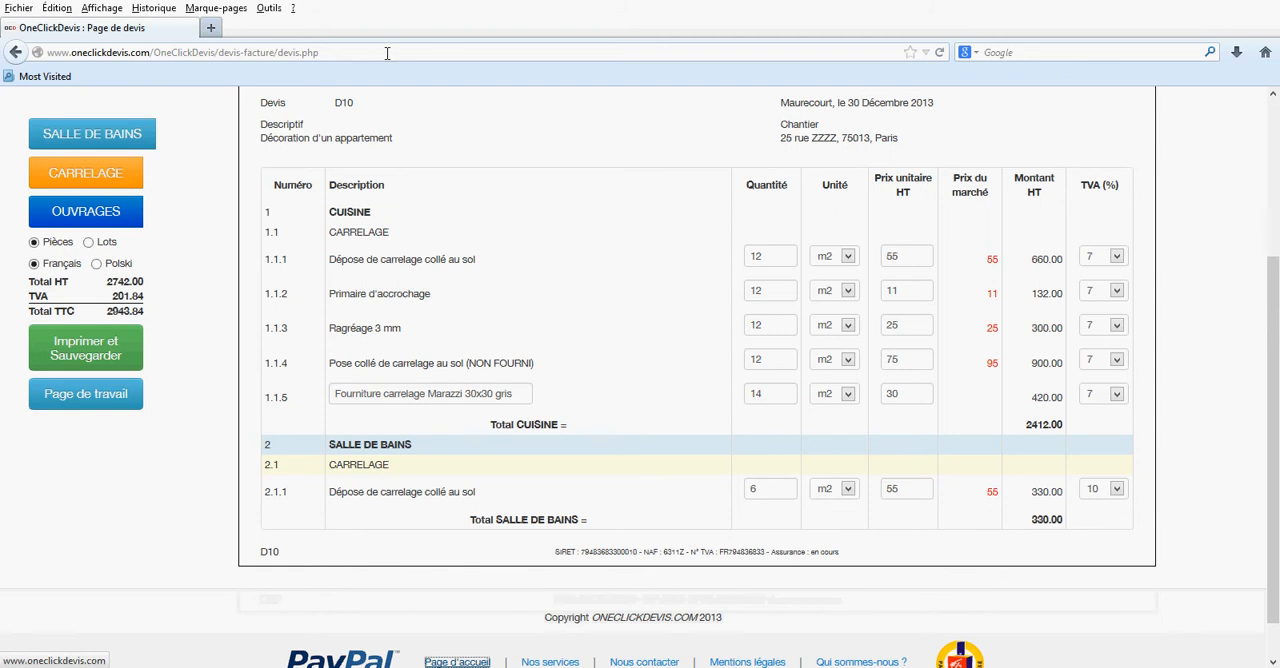
{"action": "left_click", "coordinate": [1115, 489]}
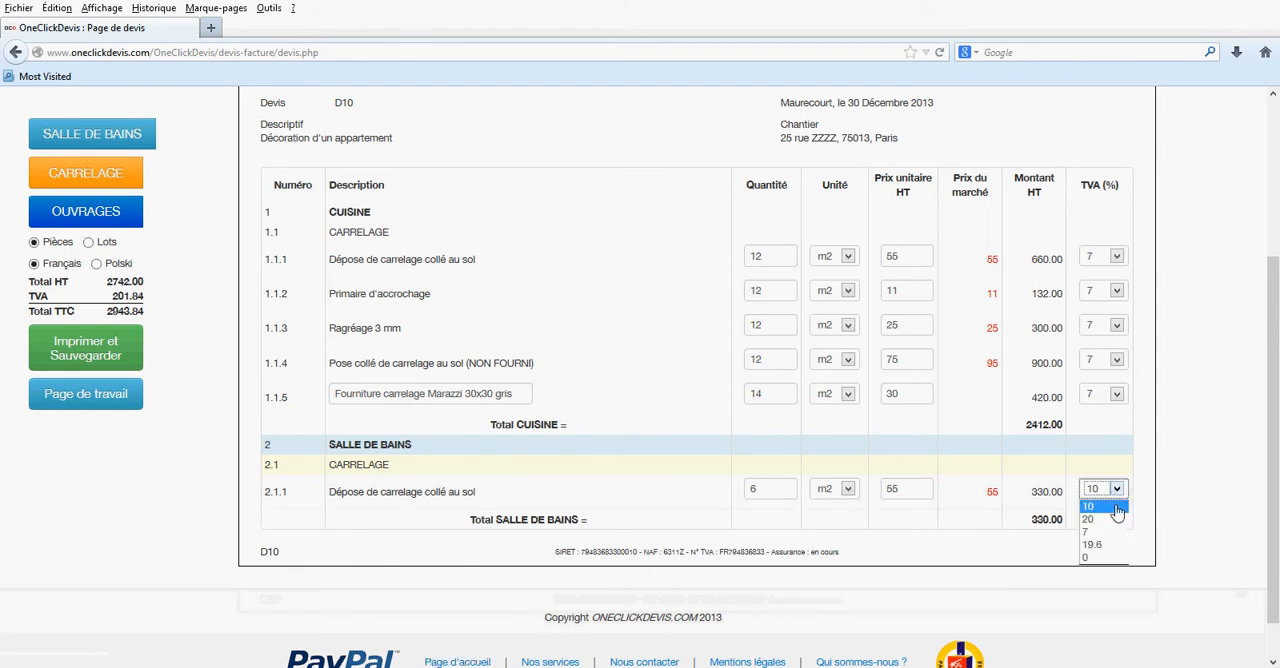
{"action": "left_click", "coordinate": [1086, 531]}
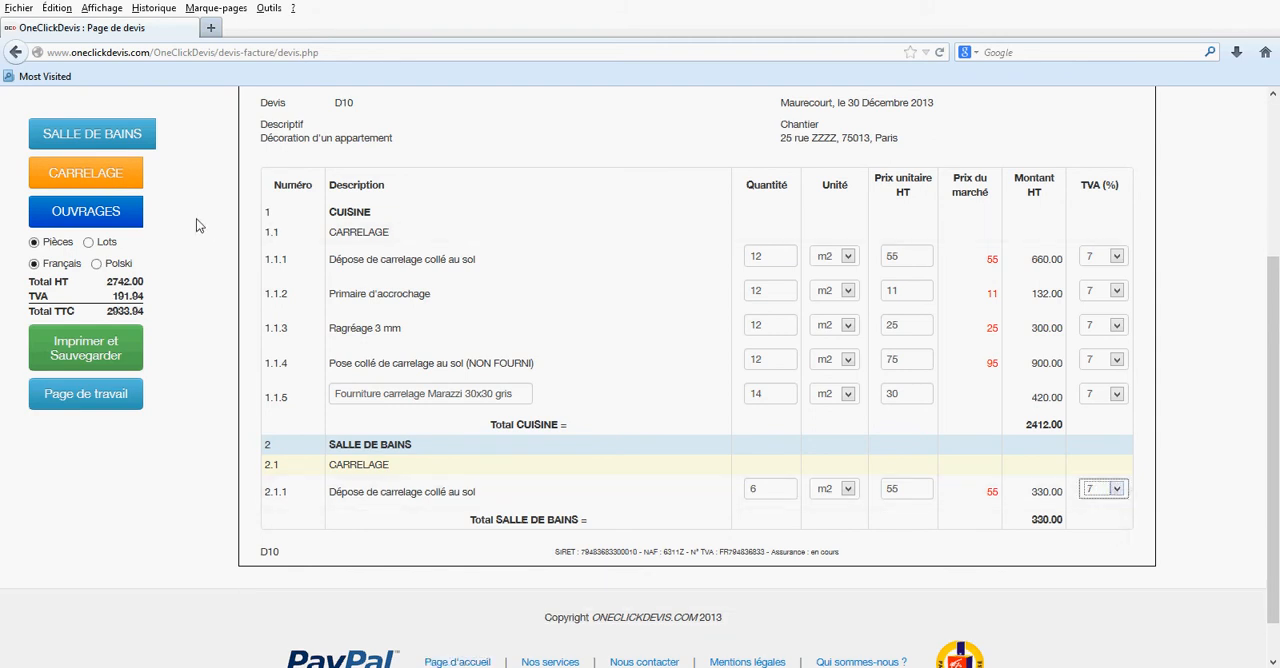
- Add the RAGREAGE SOL work "Primaire d'accrochage" to the bathroom tiling lot with a quantity of 6
{"action": "mouse_move", "coordinate": [97, 213]}
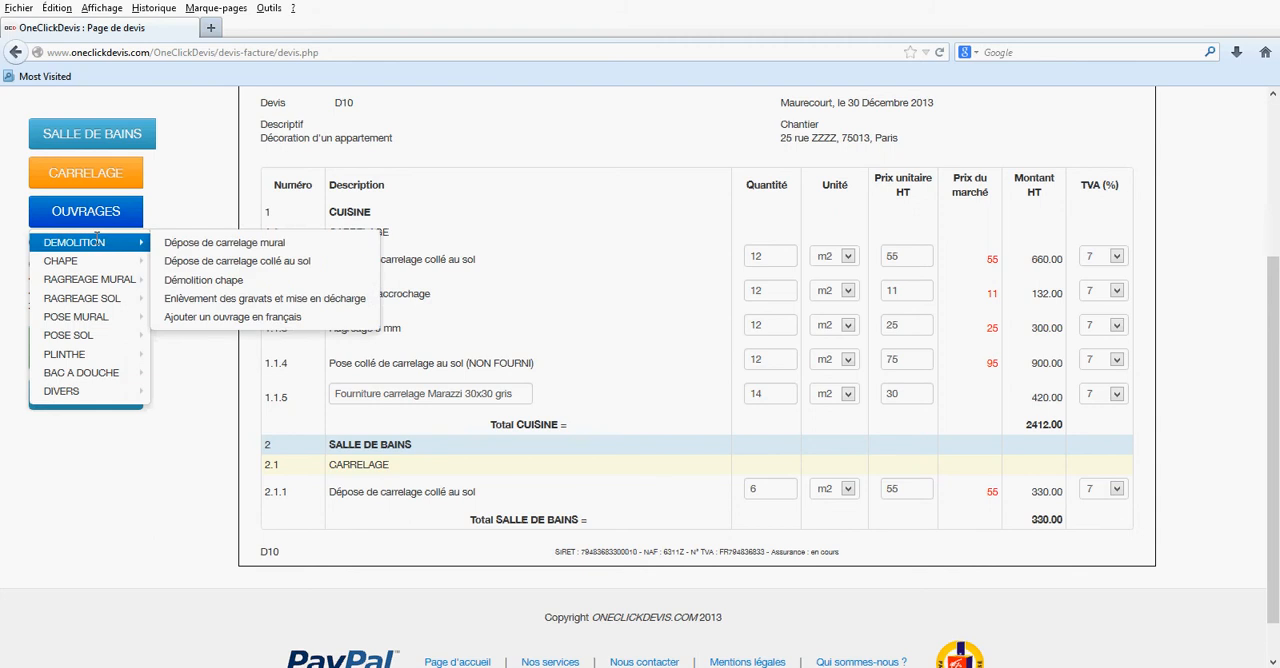
{"action": "left_click", "coordinate": [172, 299]}
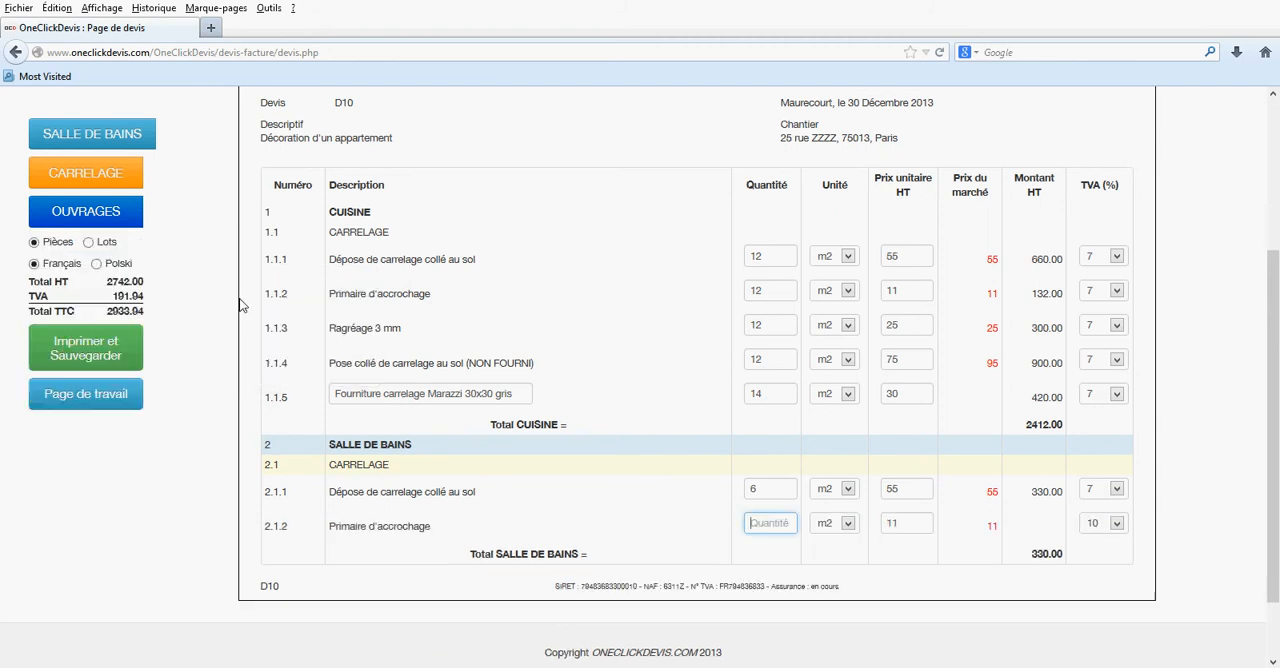
{"action": "type", "text": "6"}
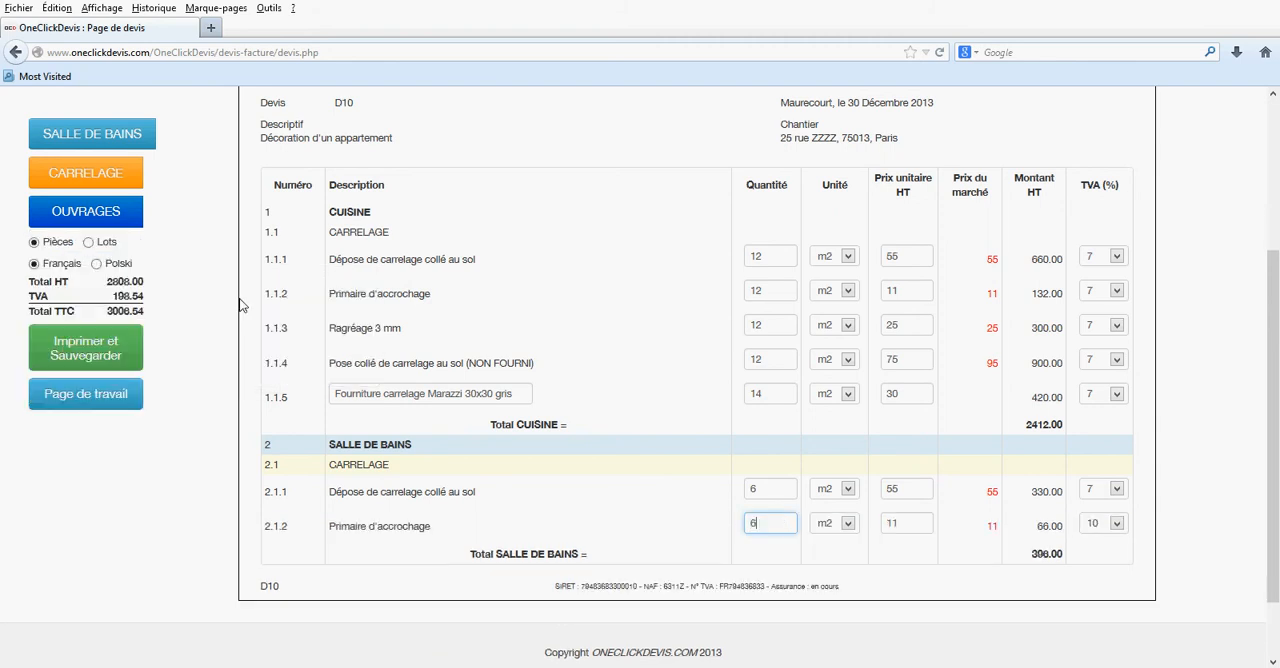
- Add the RAGREAGE SOL work "Ragréage 3 mm" to the bathroom tiling lot with a quantity of 6
{"action": "left_click", "coordinate": [80, 222]}
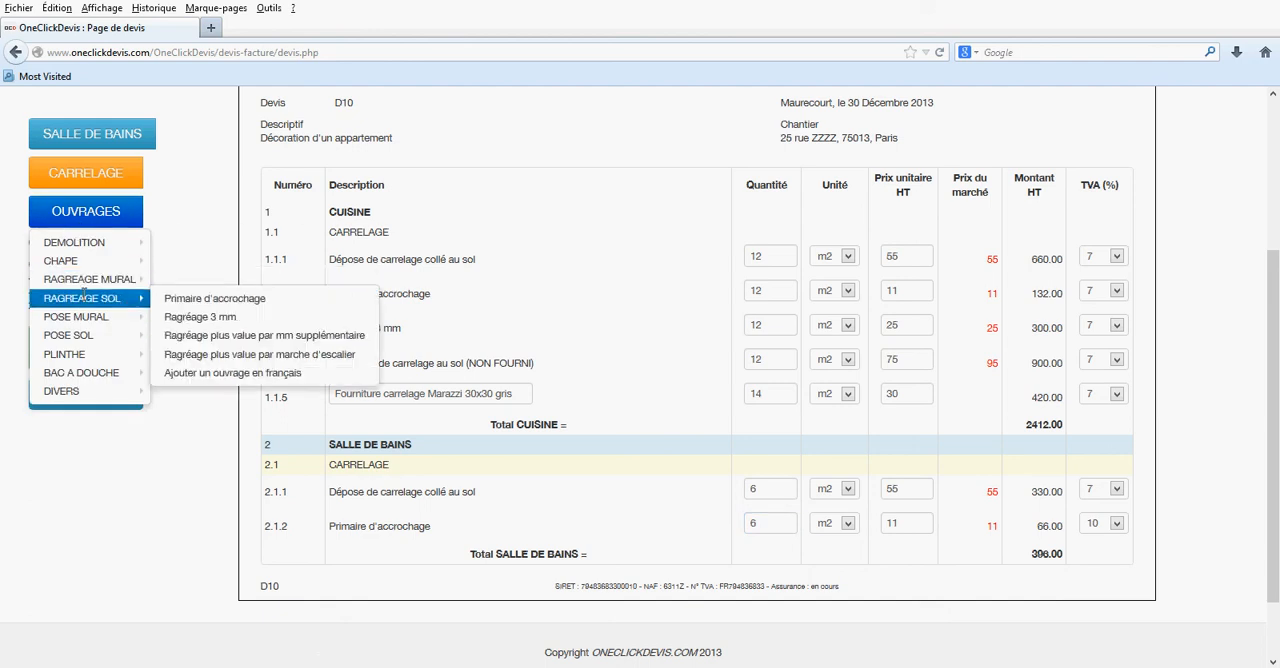
{"action": "mouse_move", "coordinate": [84, 336]}
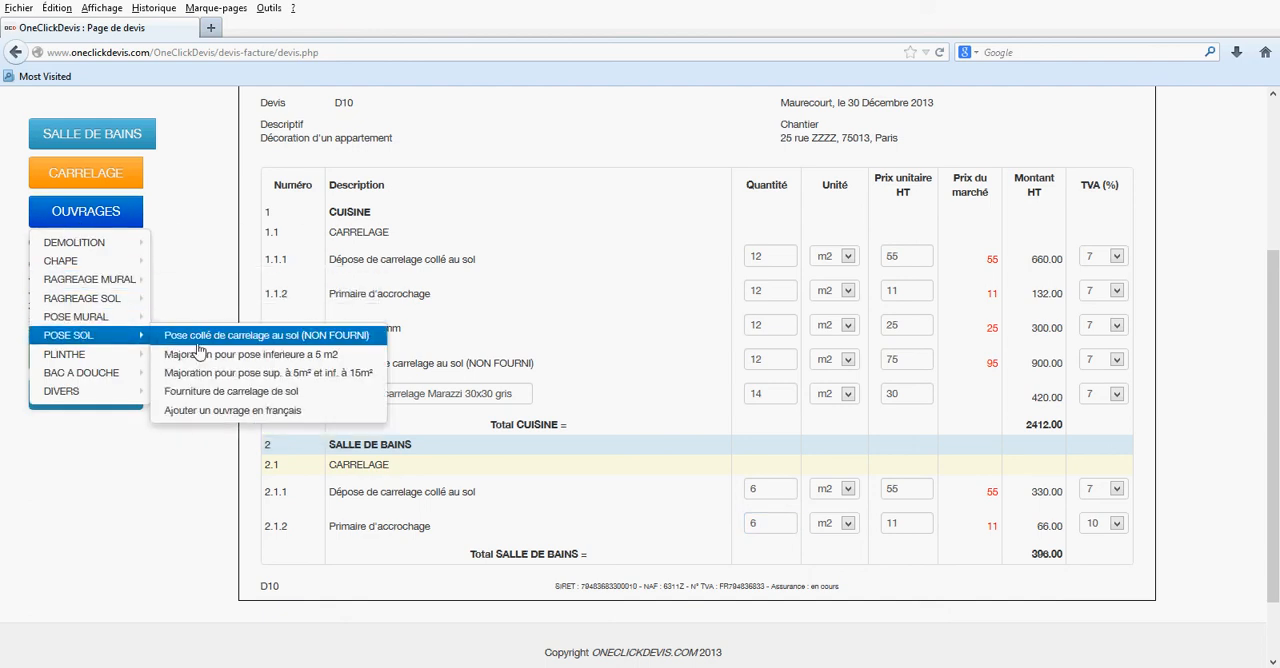
{"action": "mouse_move", "coordinate": [110, 298]}
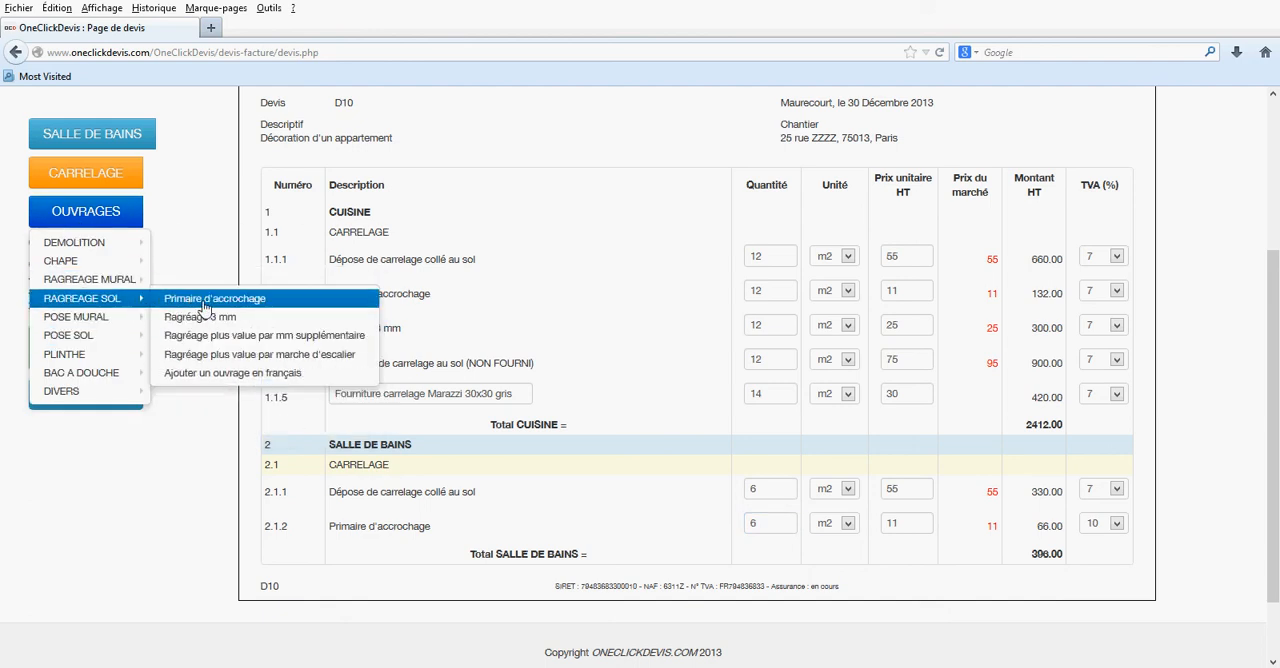
{"action": "left_click", "coordinate": [205, 316]}
{"action": "type", "text": "6"}
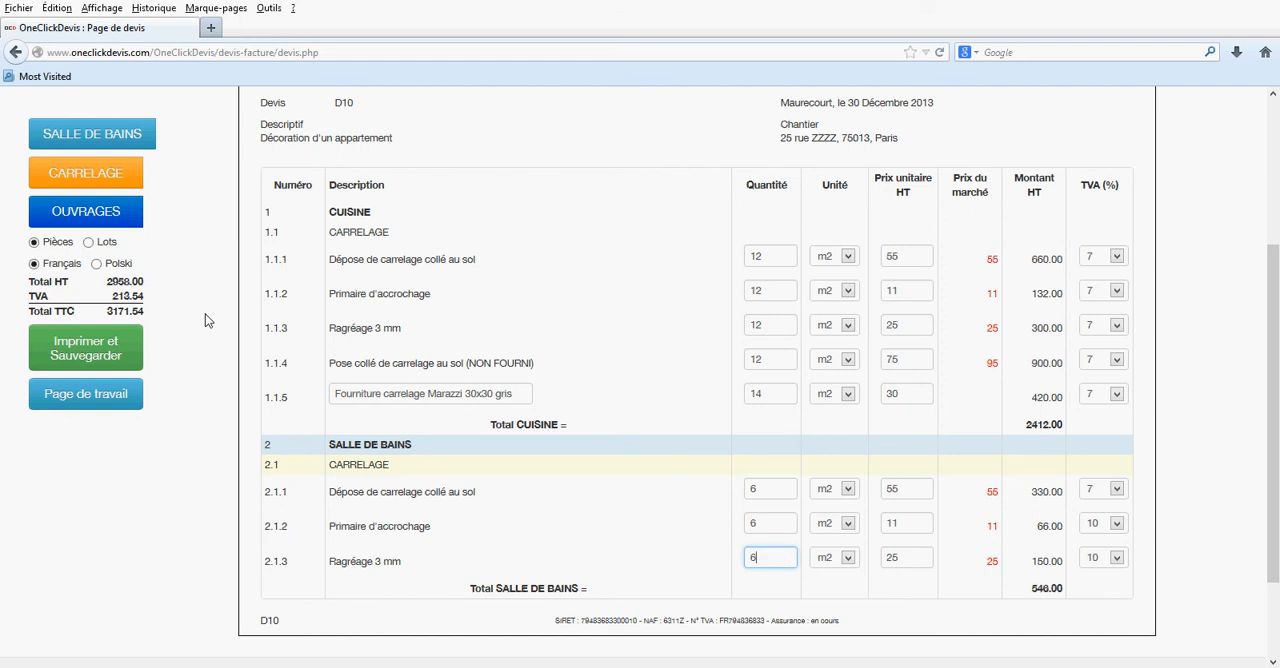
- Add the POSE SOL work "Pose collé de carrelage au sol (NON FOURNI)" to the bathroom with a quantity of 6
{"action": "left_click", "coordinate": [95, 222]}
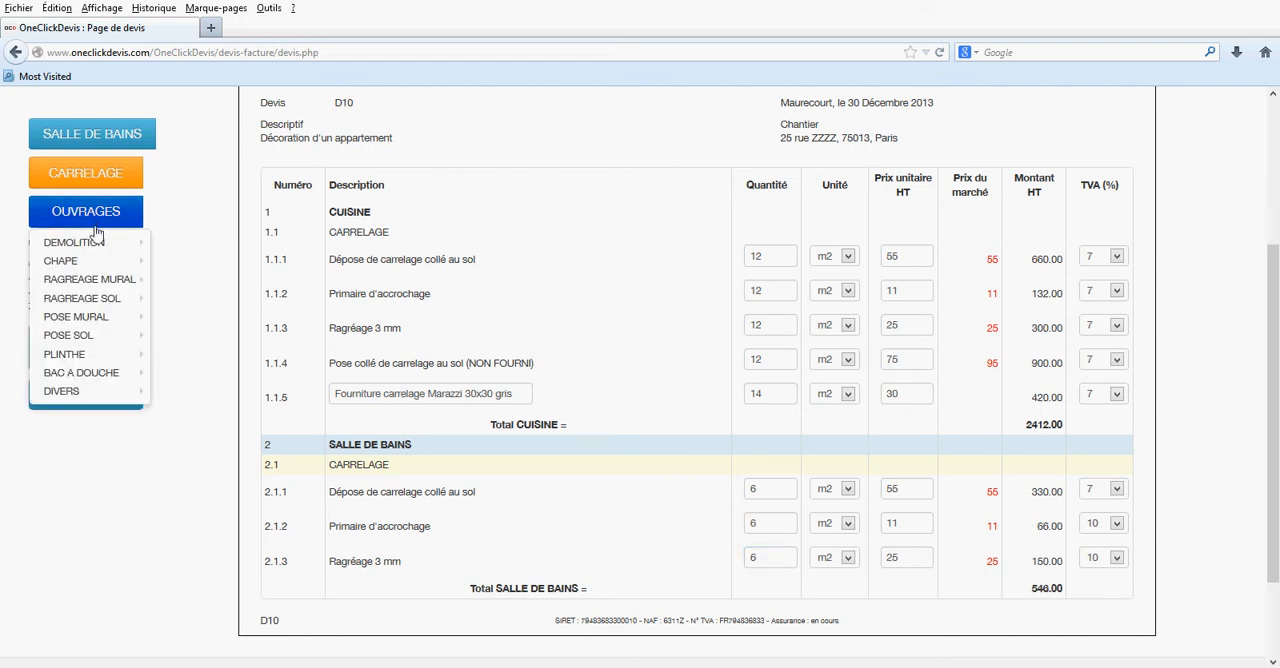
{"action": "mouse_move", "coordinate": [100, 336]}
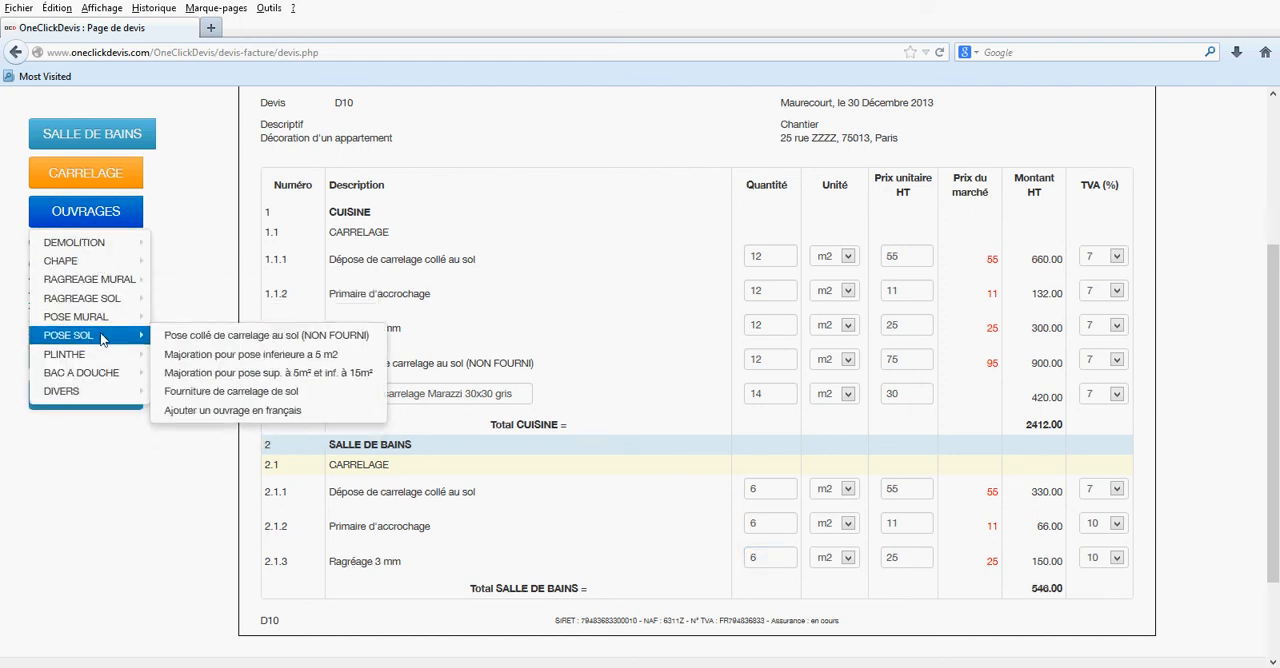
{"action": "left_click", "coordinate": [196, 336]}
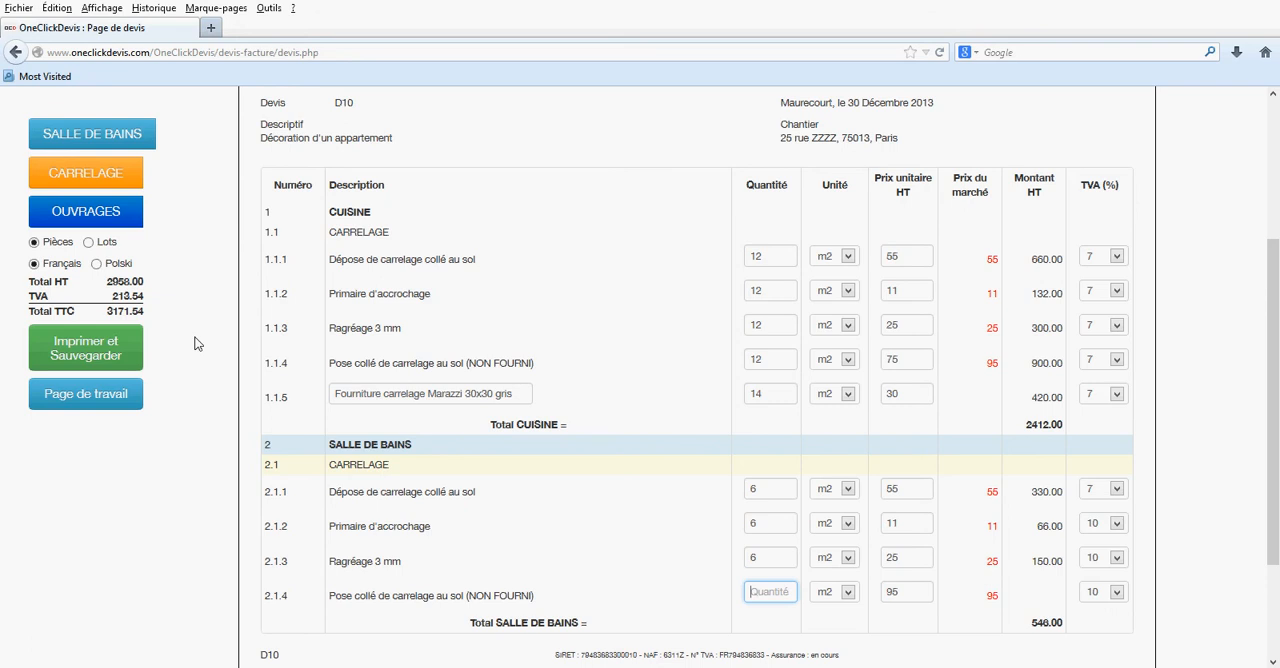
{"action": "type", "text": "6"}
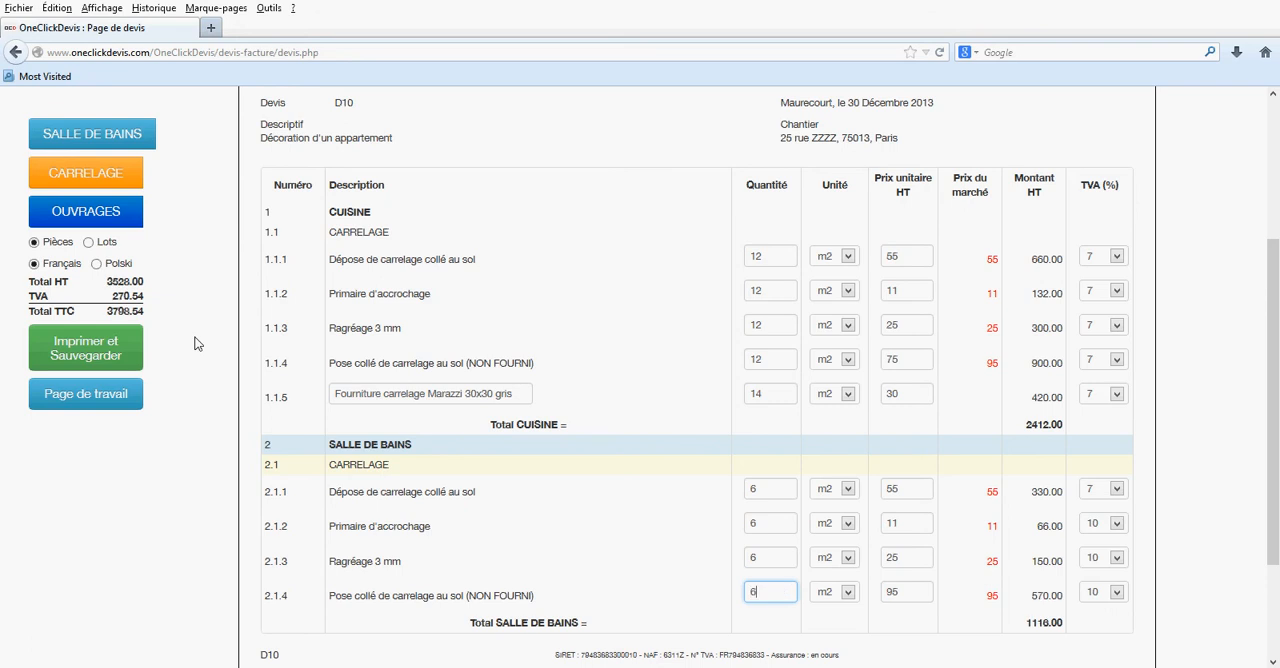
- Add the POSE SOL work "Fourniture de carrelage de sol" to the bathroom with a quantity of 7 and a unit price of 45
{"action": "left_click", "coordinate": [96, 214]}
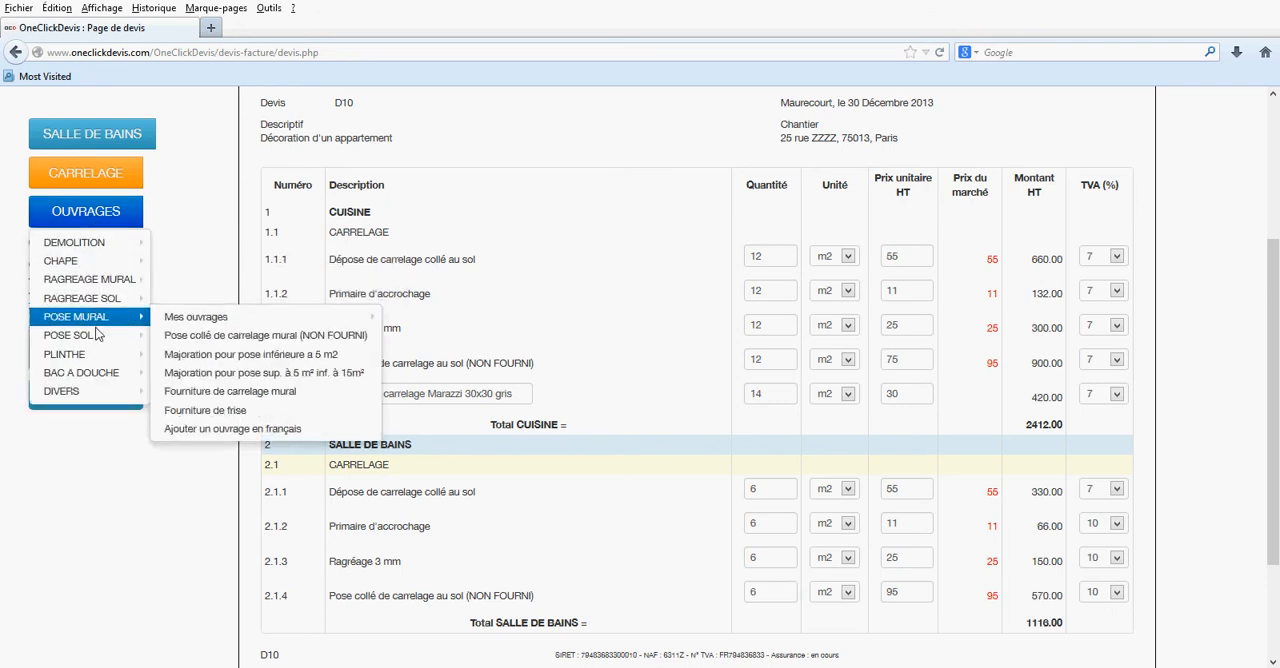
{"action": "mouse_move", "coordinate": [97, 335]}
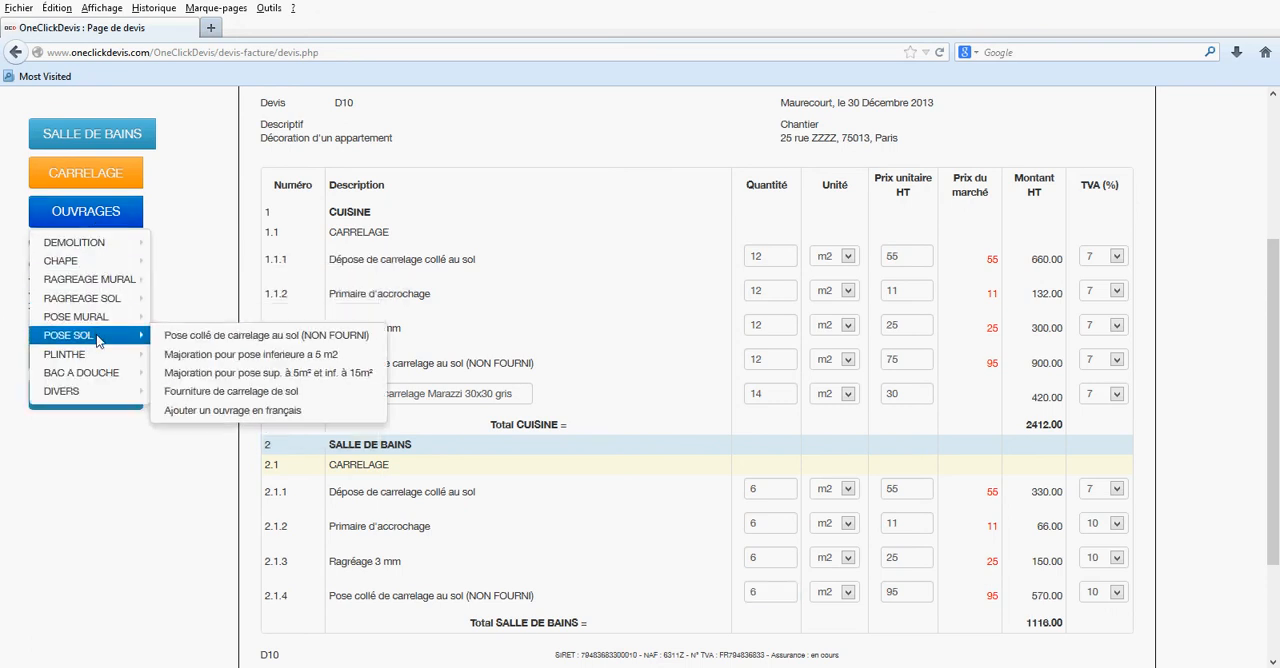
{"action": "left_click", "coordinate": [203, 392]}
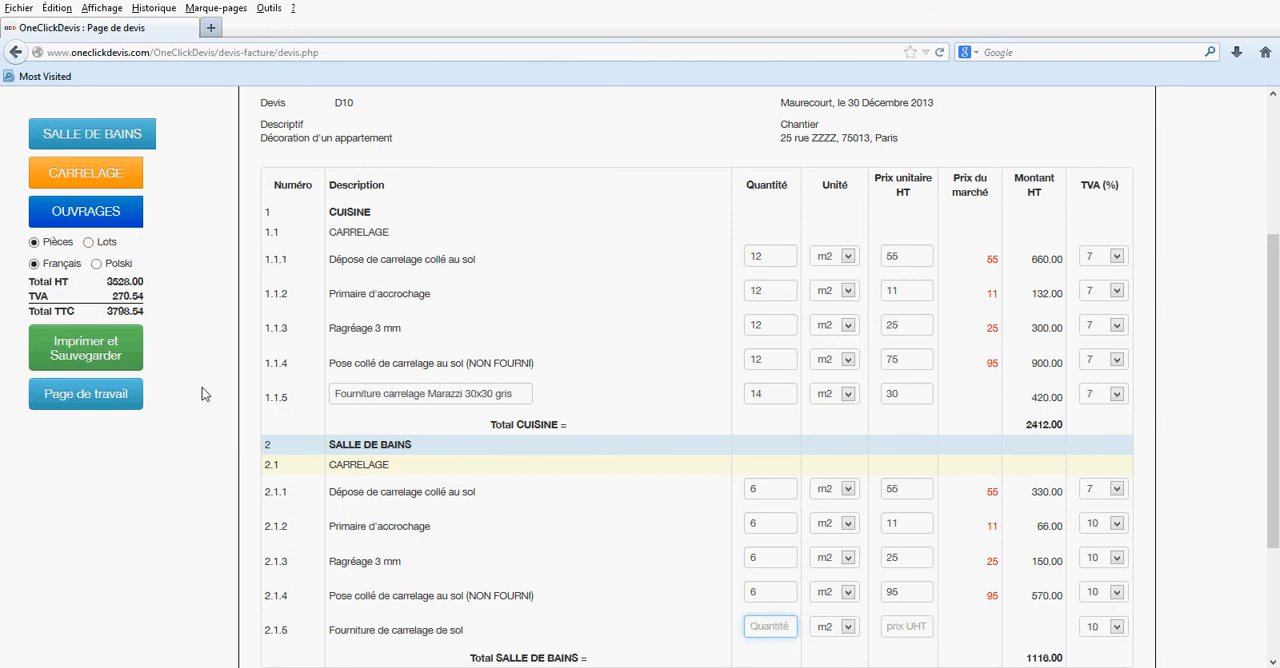
{"action": "type", "text": "7"}
{"action": "key", "text": "Tab"}
{"action": "key", "text": "Tab"}
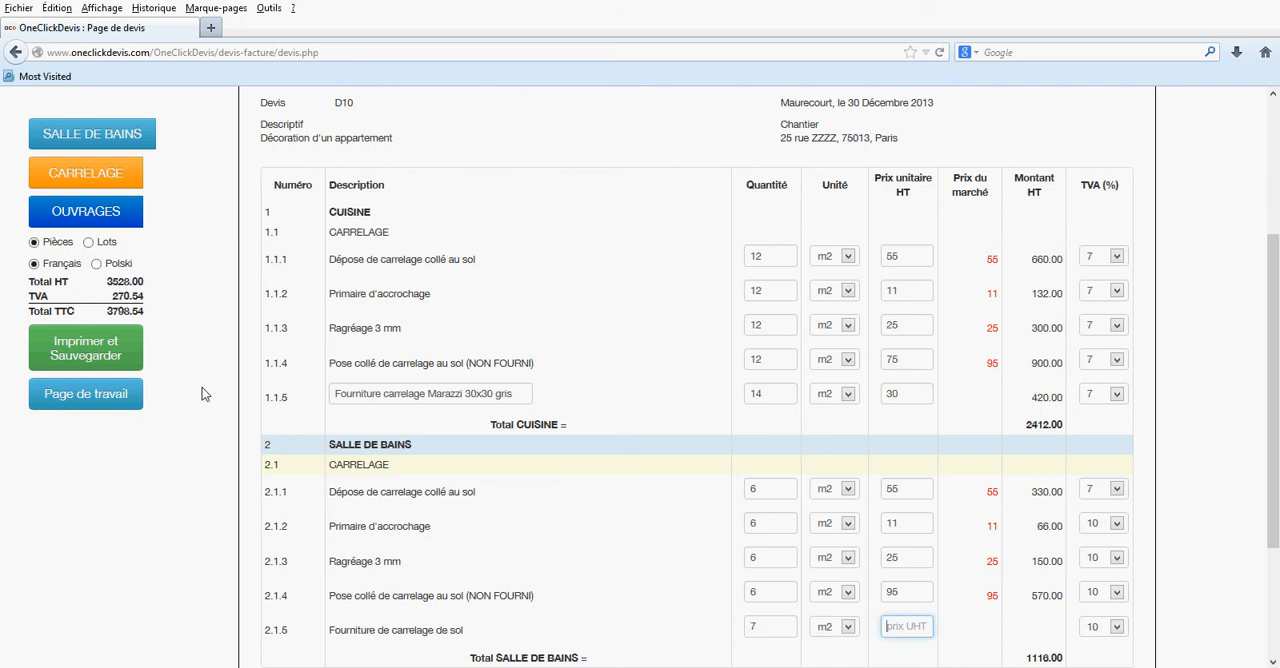
{"action": "type", "text": "45"}
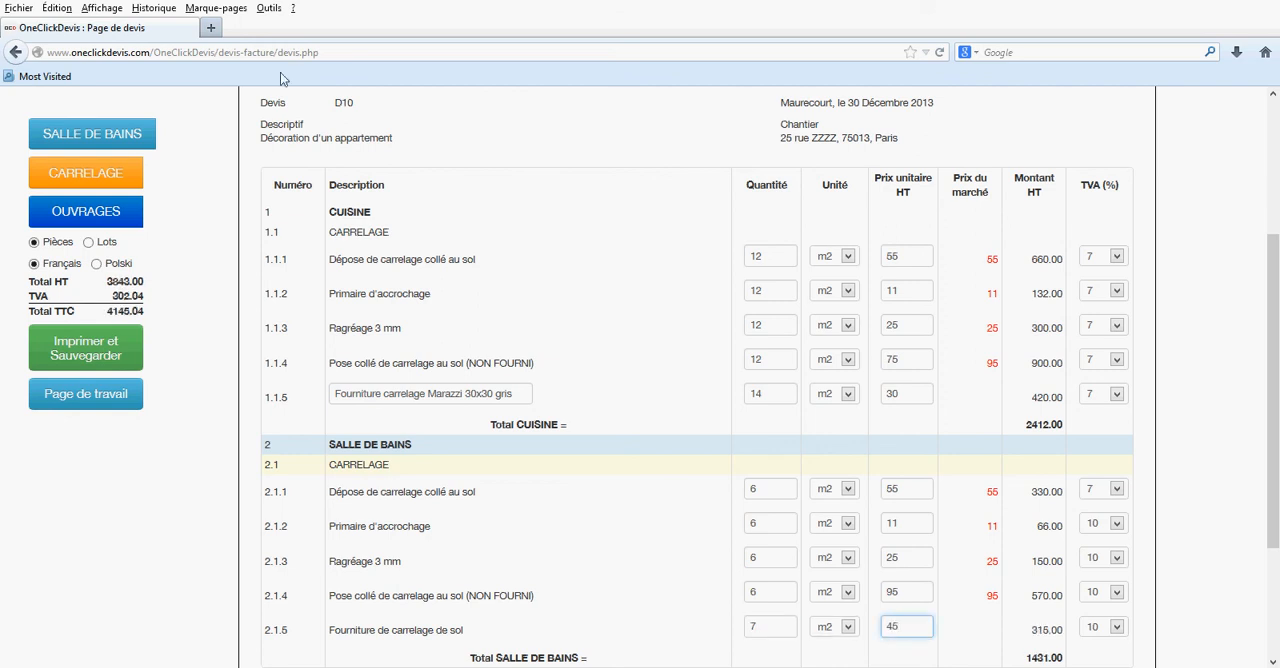
- Set the TVA rate to 7 for bathroom works 2.1.2 through 2.1.5, from Primaire d'accrochage to Fourniture de carrelage de sol
{"action": "left_click", "coordinate": [1118, 524]}
{"action": "left_click", "coordinate": [1112, 566]}
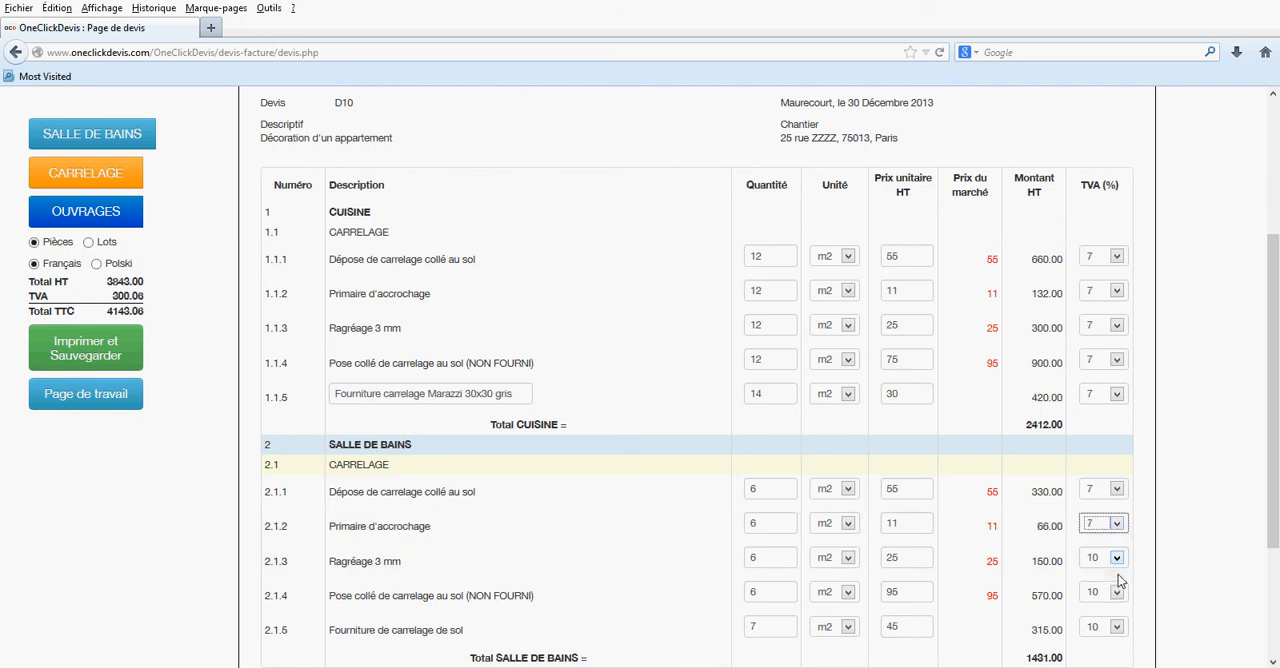
{"action": "left_click", "coordinate": [1118, 562]}
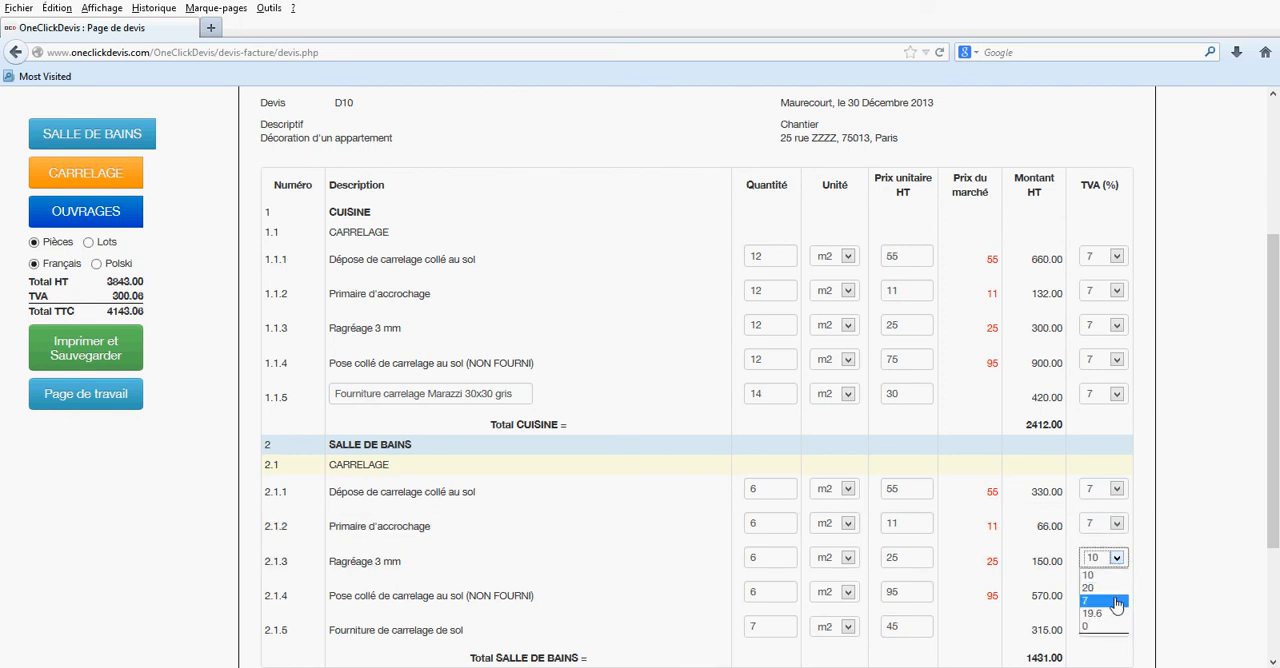
{"action": "left_click", "coordinate": [1120, 601]}
{"action": "left_click", "coordinate": [1120, 598]}
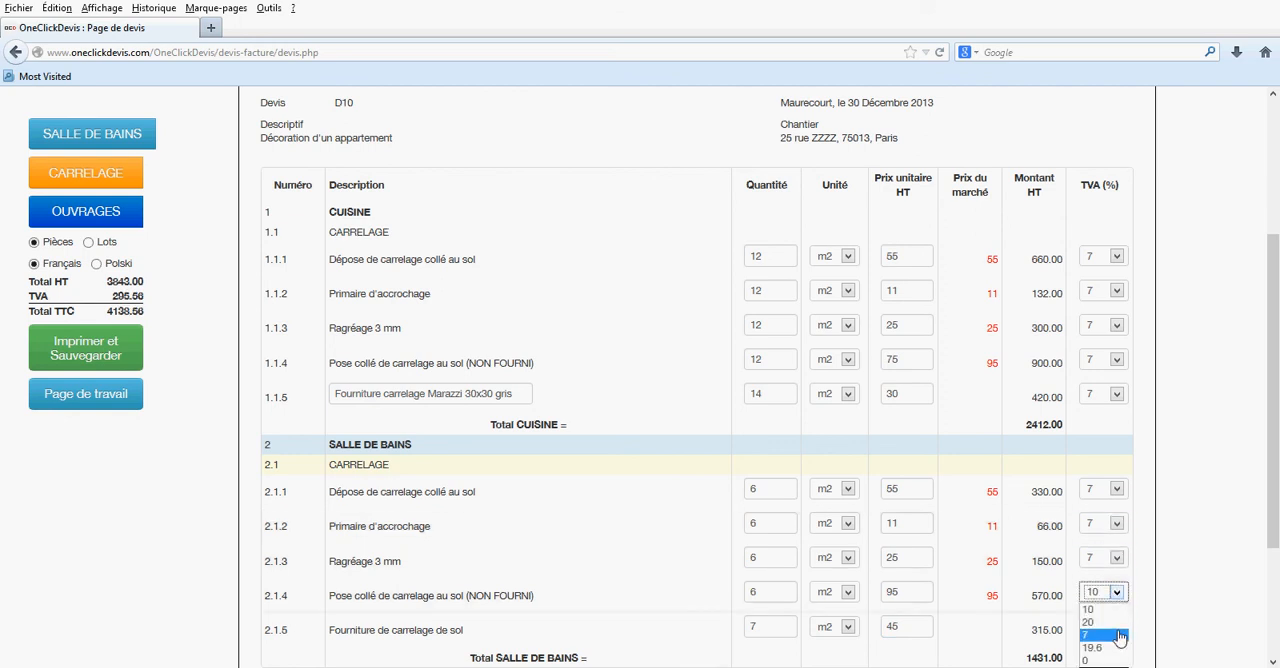
{"action": "left_click", "coordinate": [1118, 637]}
{"action": "left_click", "coordinate": [1117, 630]}
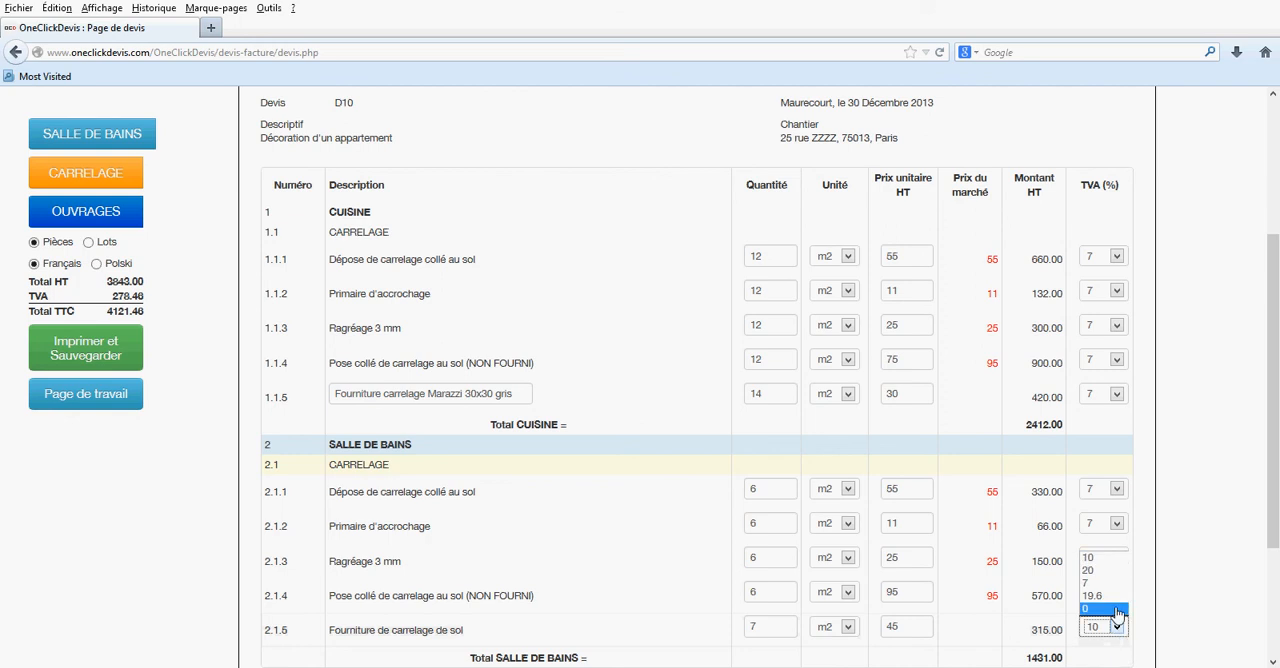
{"action": "left_click", "coordinate": [1113, 590]}
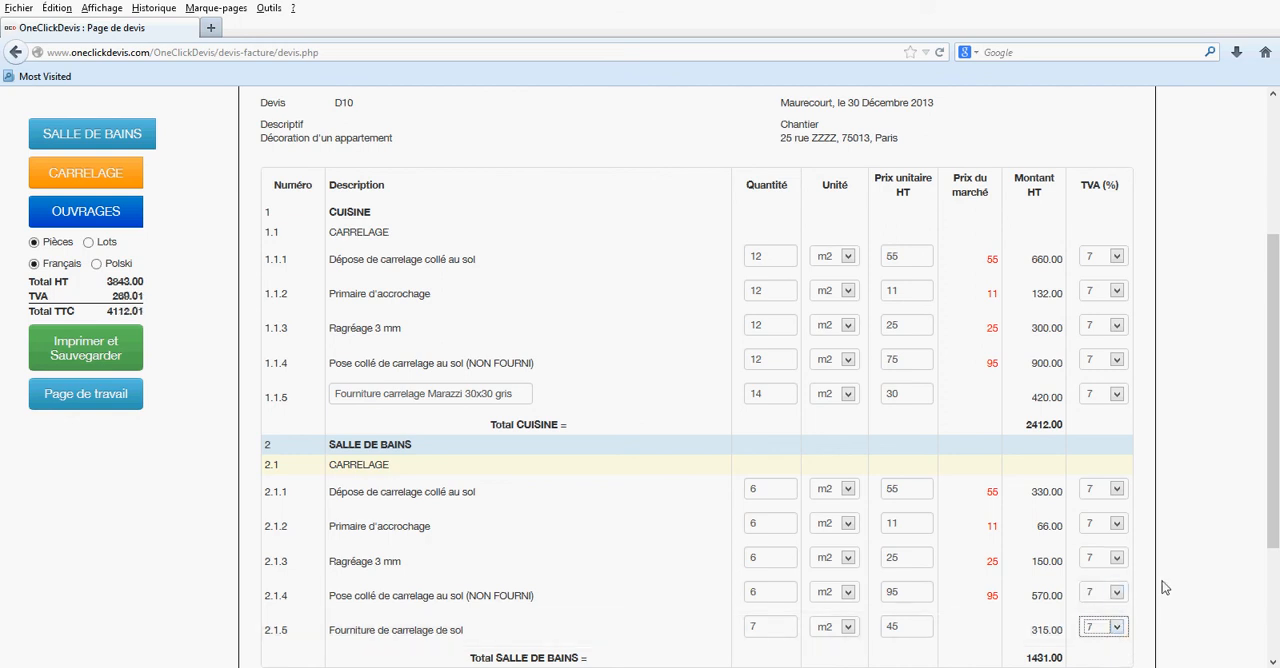
- Review the completed quote, switch its language to Polski, and look through the translated kitchen and bathroom works
{"action": "scroll", "coordinate": [1163, 588], "scroll_direction": "down", "scroll_amount": 3}
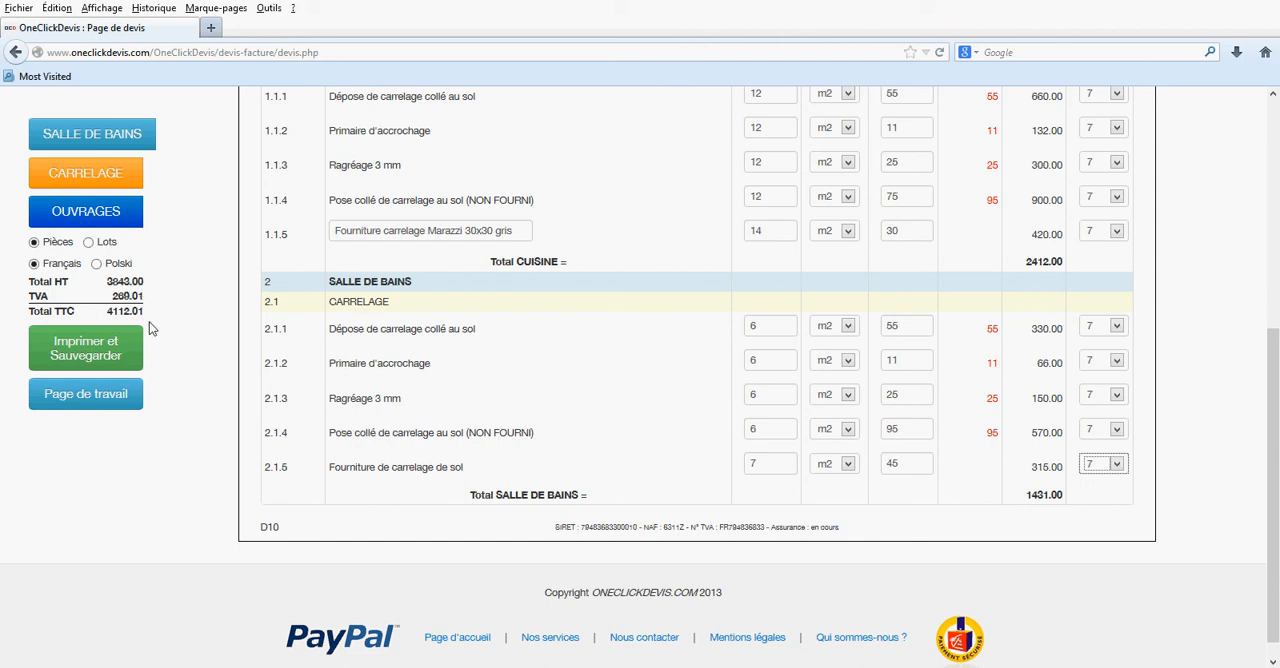
{"action": "scroll", "coordinate": [549, 438], "scroll_direction": "up", "scroll_amount": 3}
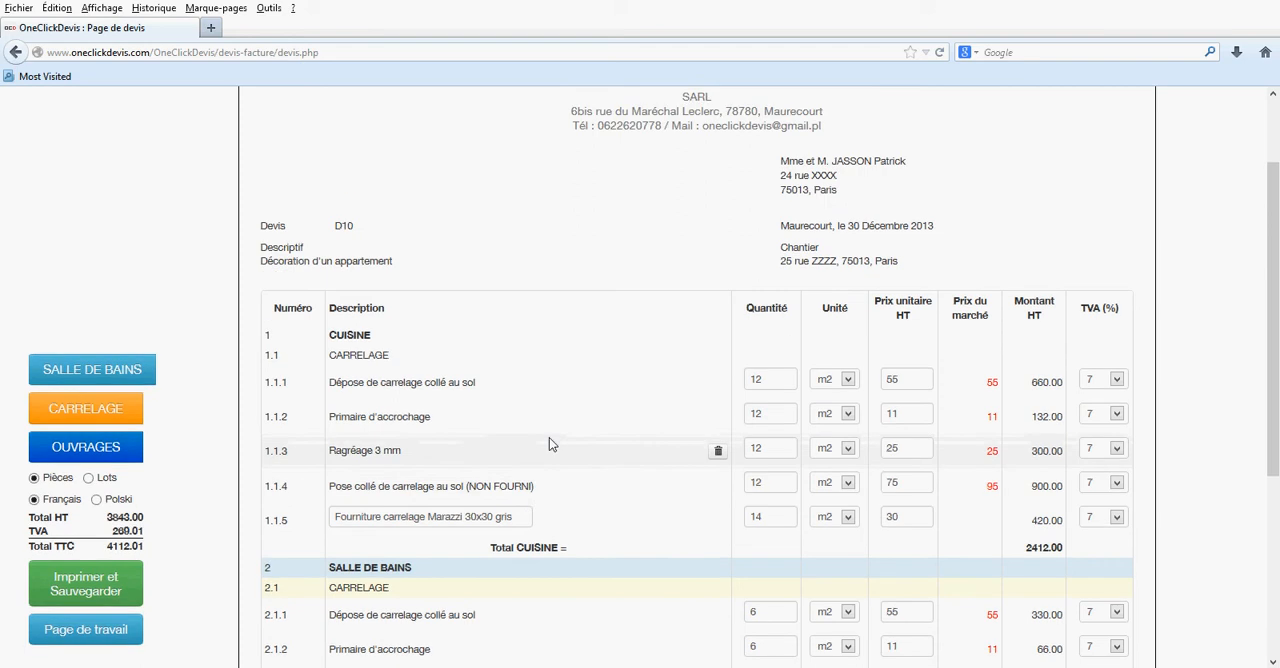
{"action": "scroll", "coordinate": [549, 444], "scroll_direction": "down", "scroll_amount": 3}
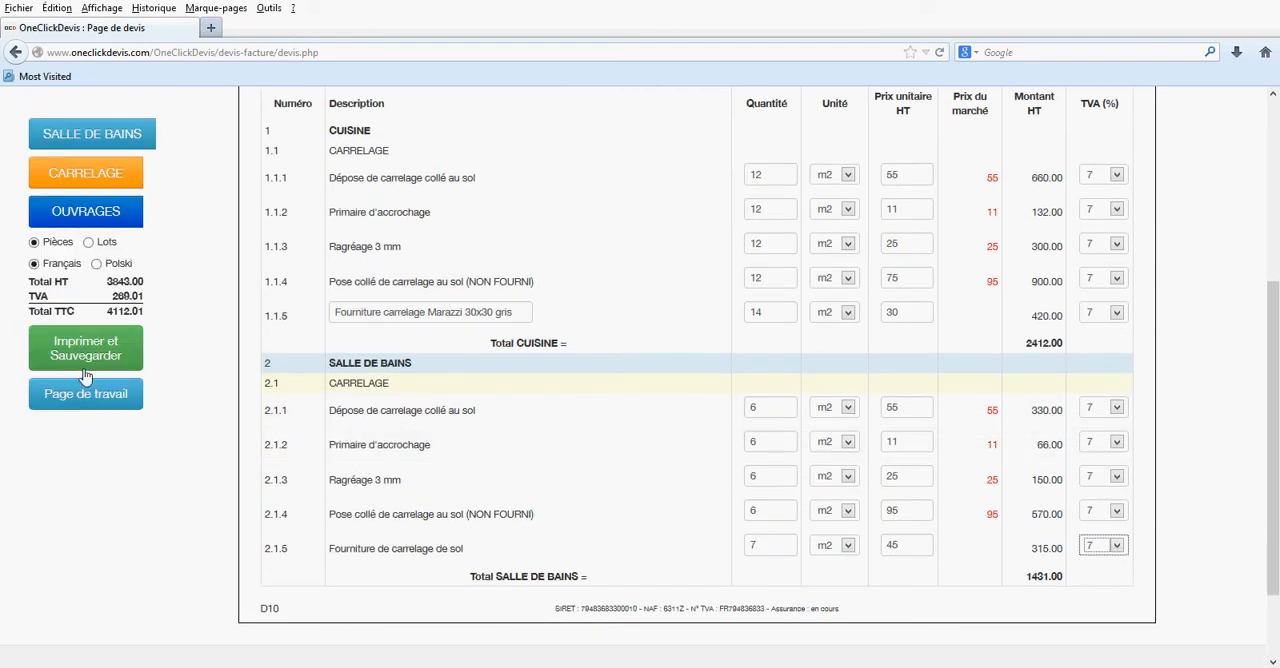
{"action": "left_click", "coordinate": [519, 378]}
{"action": "scroll", "coordinate": [519, 378], "scroll_direction": "up", "scroll_amount": 1}
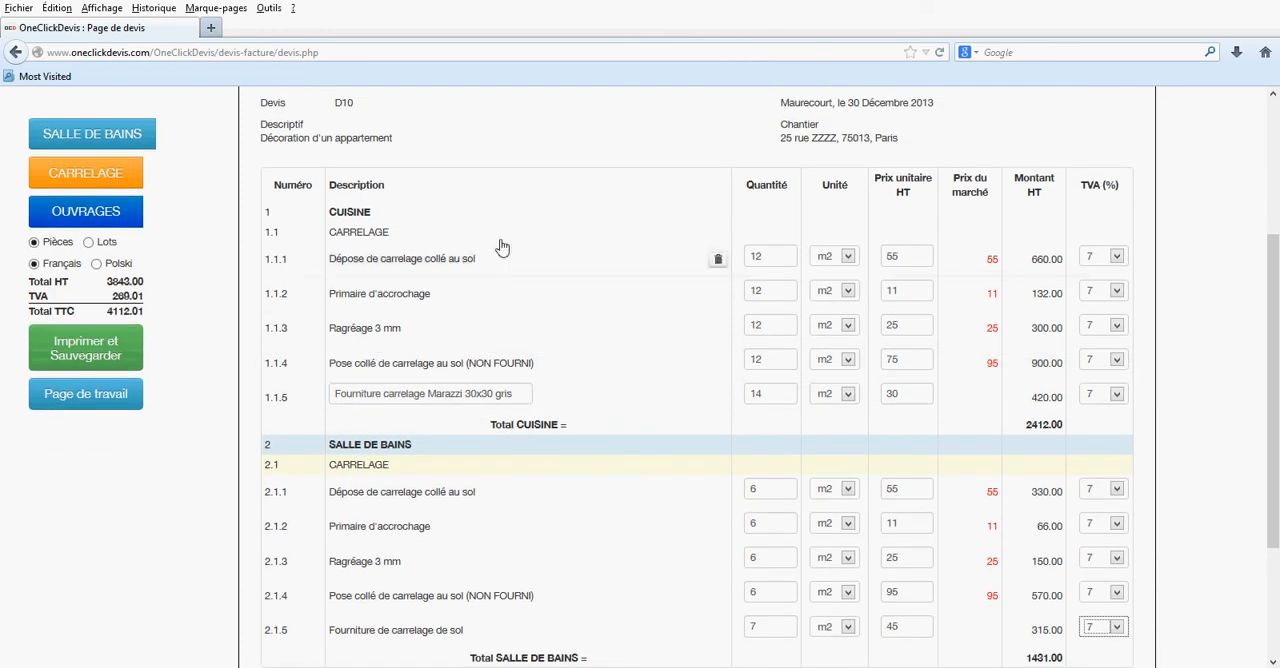
{"action": "left_click", "coordinate": [96, 264]}
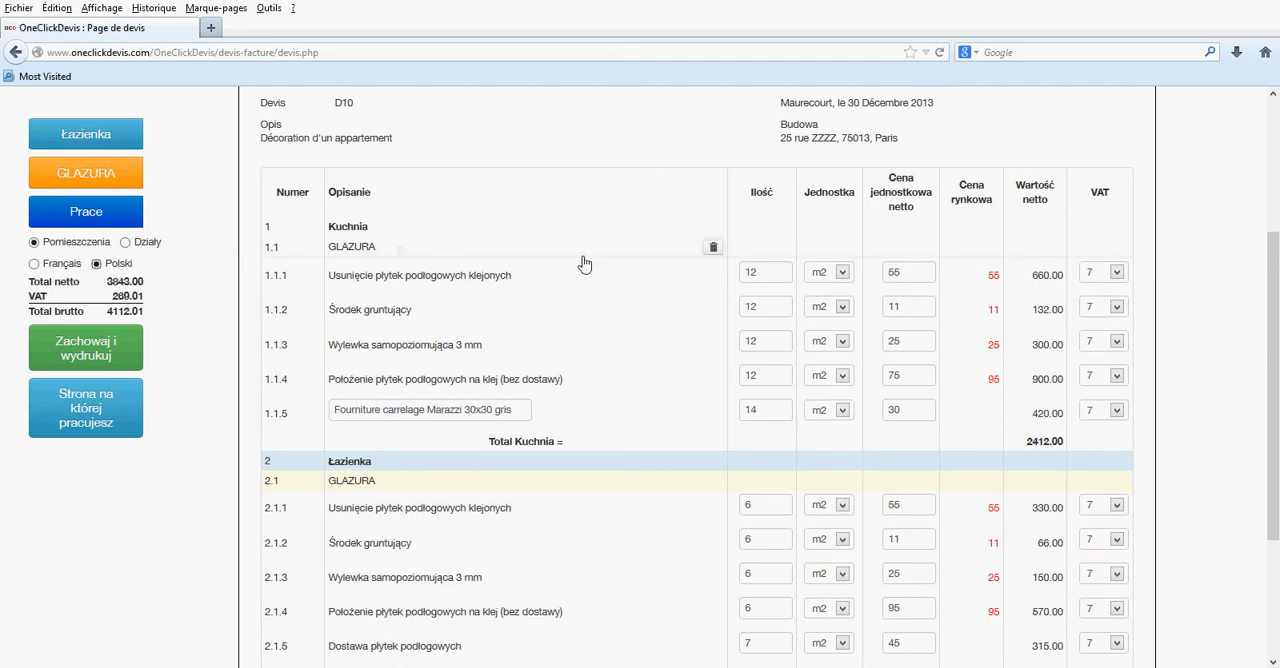
{"action": "scroll", "coordinate": [585, 290], "scroll_direction": "down", "scroll_amount": 3}
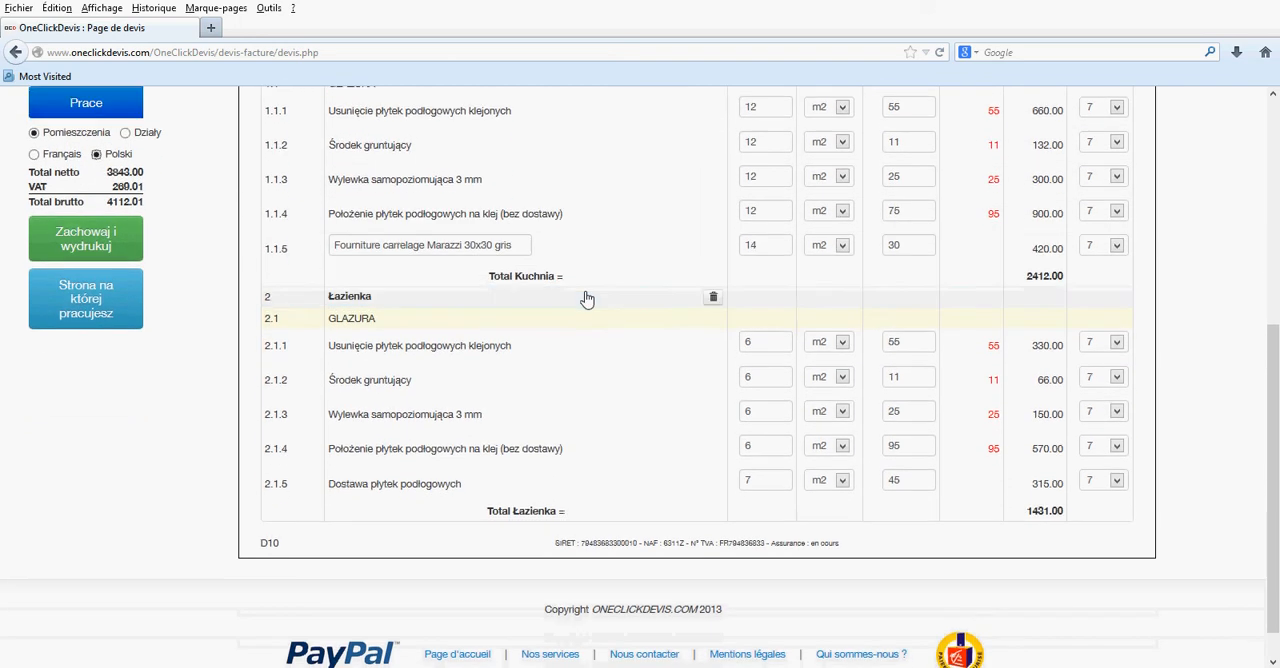